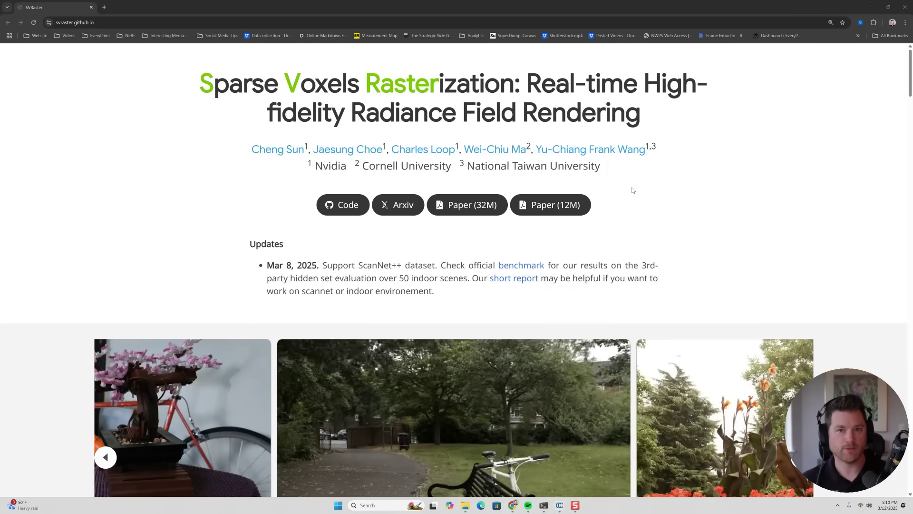
Scroll down to the teaser figures and bring up the image menu on the left teaser figure
scroll(594, 200, down, 10)
scroll(534, 209, down, 5)
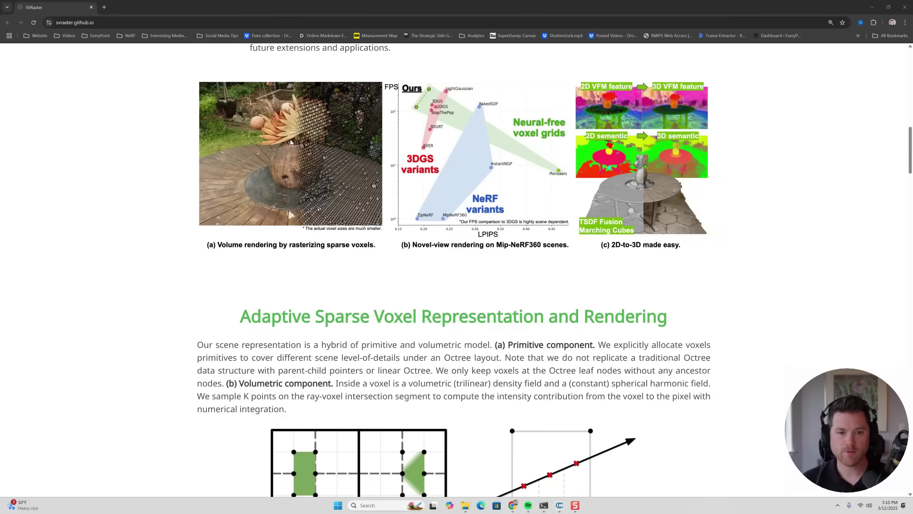
right_click(263, 158)
Open teaser.jpg in a new tab, look it over, then return to the project page's octree diagrams
click(295, 163)
click(138, 7)
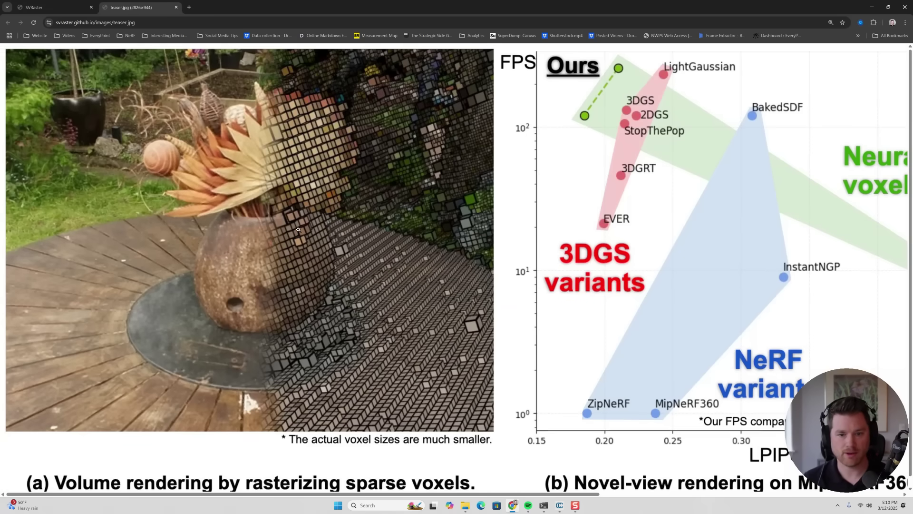
scroll(350, 469, down, 1)
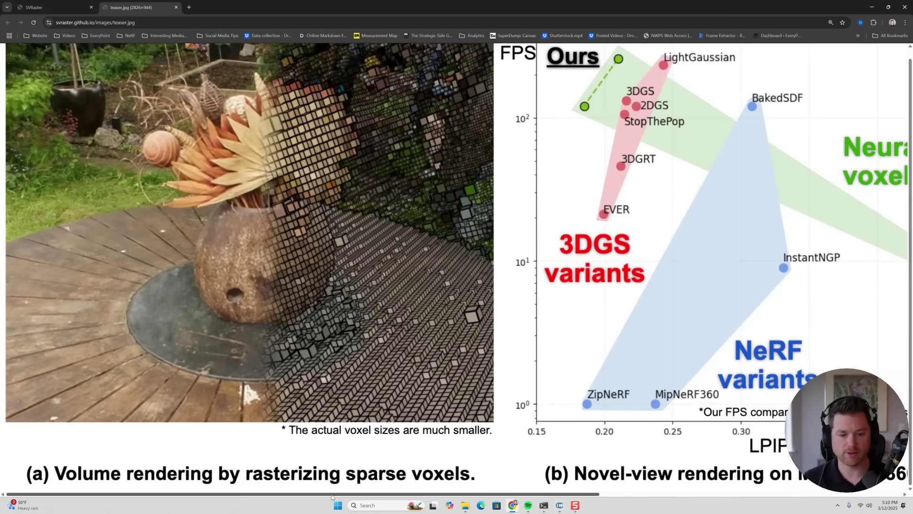
scroll(327, 472, up, 1)
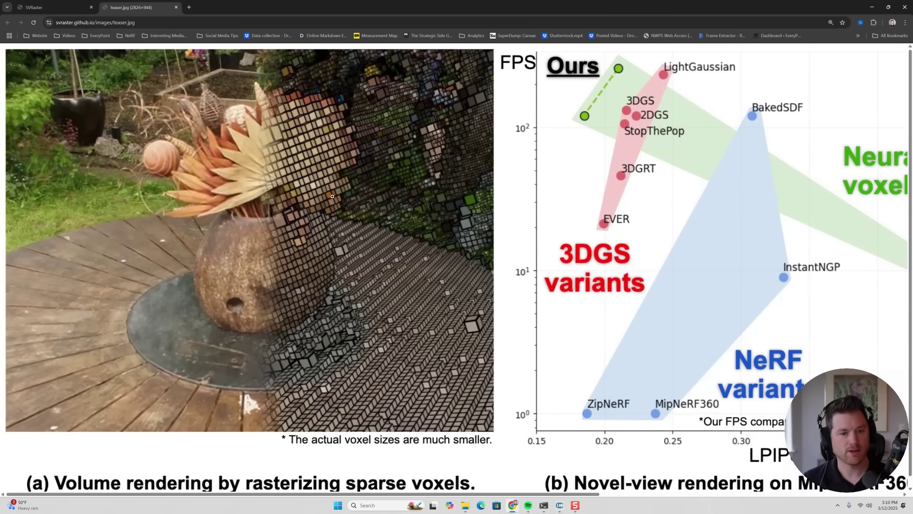
scroll(390, 471, right, 1)
scroll(453, 447, left, 1)
key(ctrl+shift+Tab)
scroll(345, 285, down, 2)
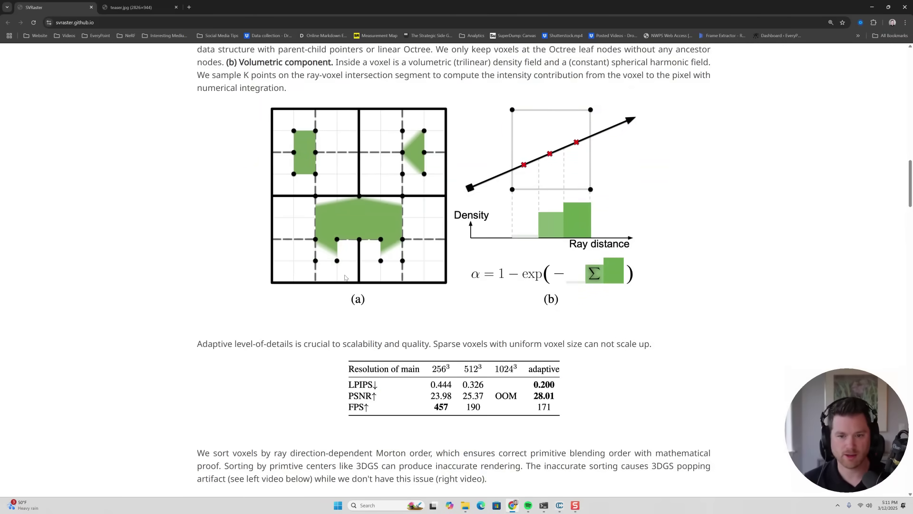
Scroll to the Morton-order comparisons and play the garden comparison video full screen
scroll(346, 277, down, 5)
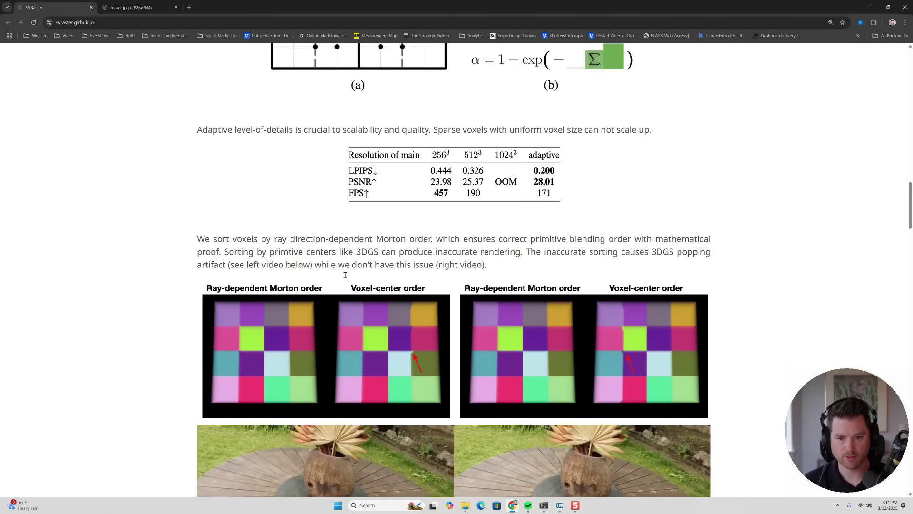
scroll(345, 275, down, 5)
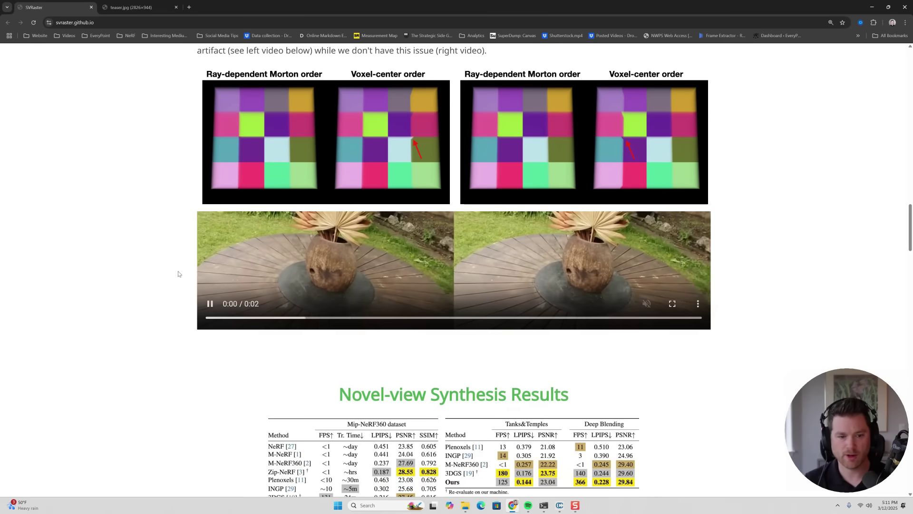
click(672, 304)
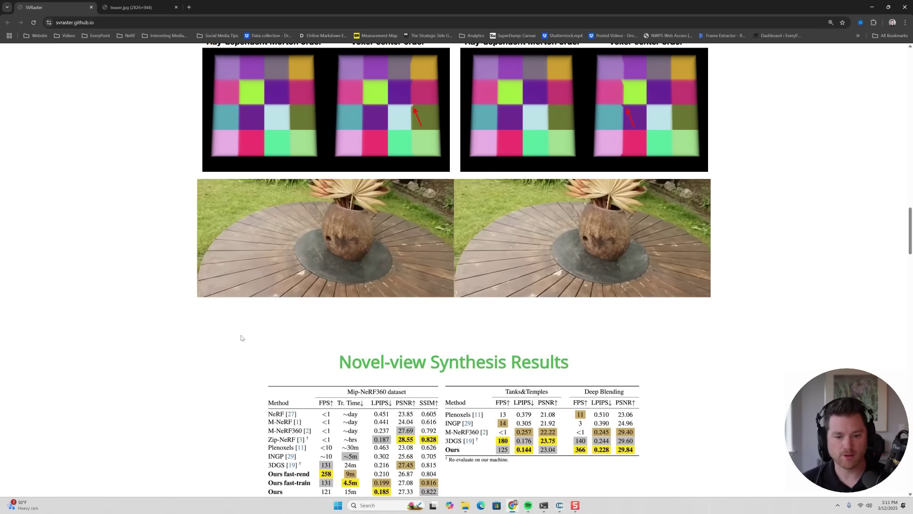
Examine the results table up close, then zoom the page back out to 150%
scroll(240, 337, down, 4)
ctrl+scroll(371, 234, up, 7)
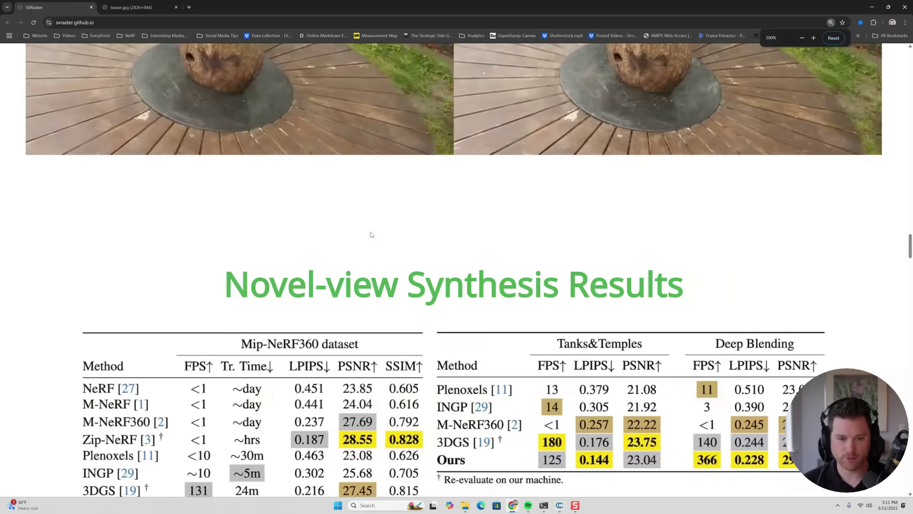
ctrl+scroll(371, 235, down, 1)
scroll(306, 278, down, 2)
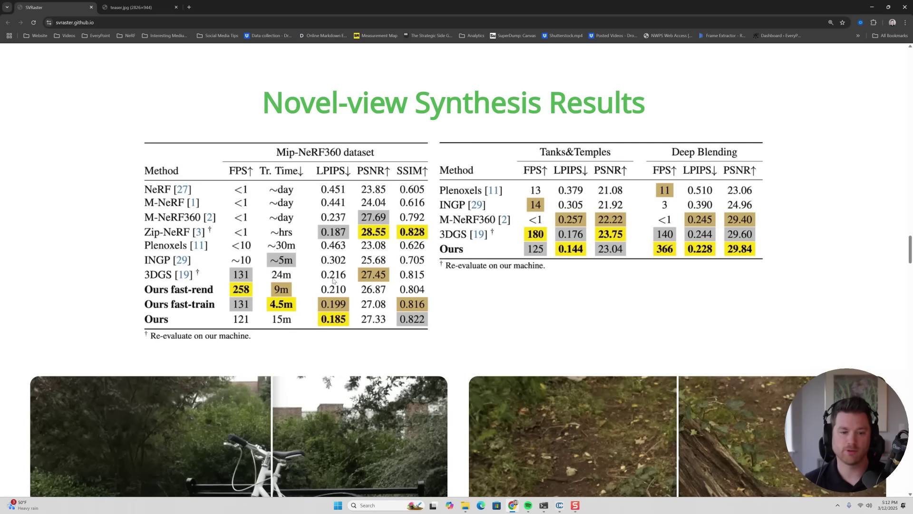
scroll(341, 263, down, 8)
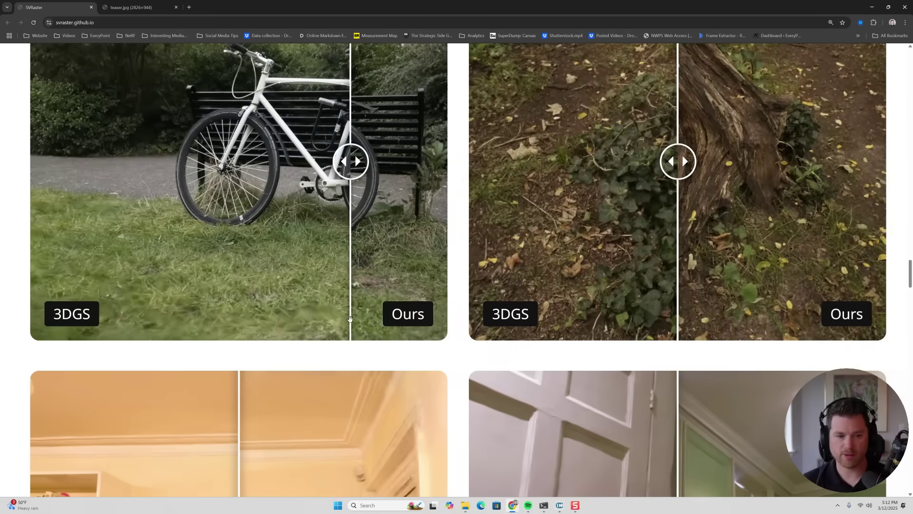
key(ctrl+minus)
scroll(165, 193, up, 1)
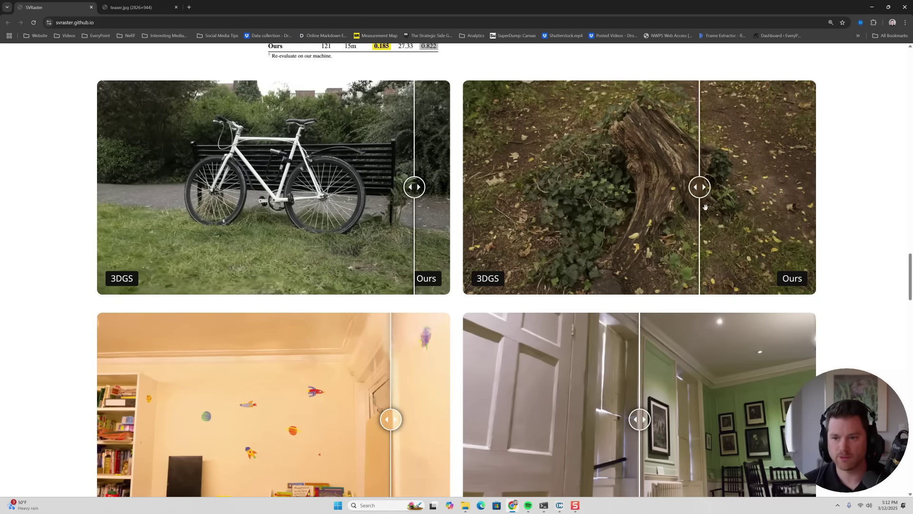
Scroll through the comparison sliders and fusion section, then jump back to the page top
scroll(677, 215, down, 4)
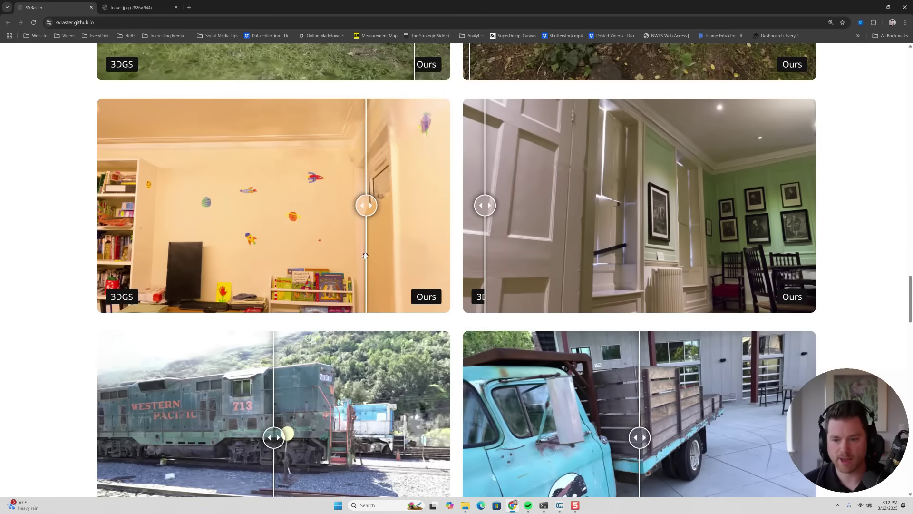
scroll(366, 274, down, 3)
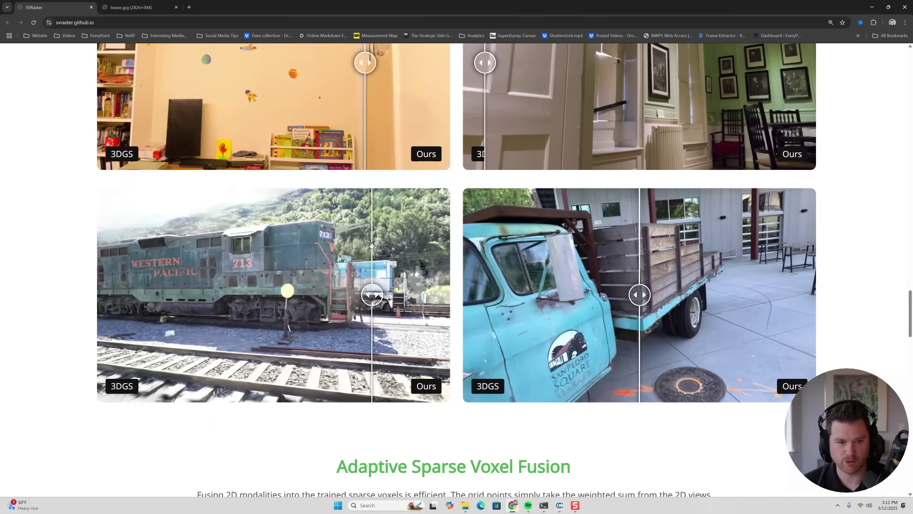
scroll(295, 265, down, 8)
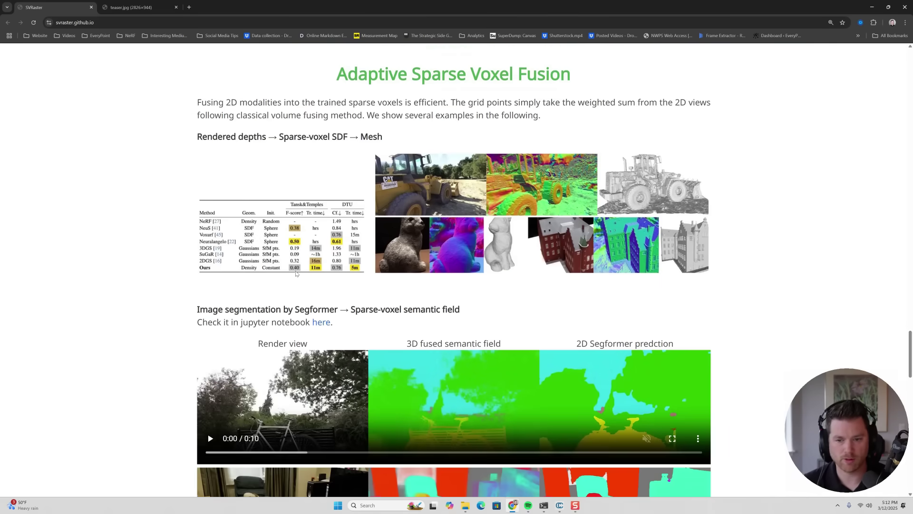
scroll(295, 273, down, 2)
scroll(296, 273, down, 2)
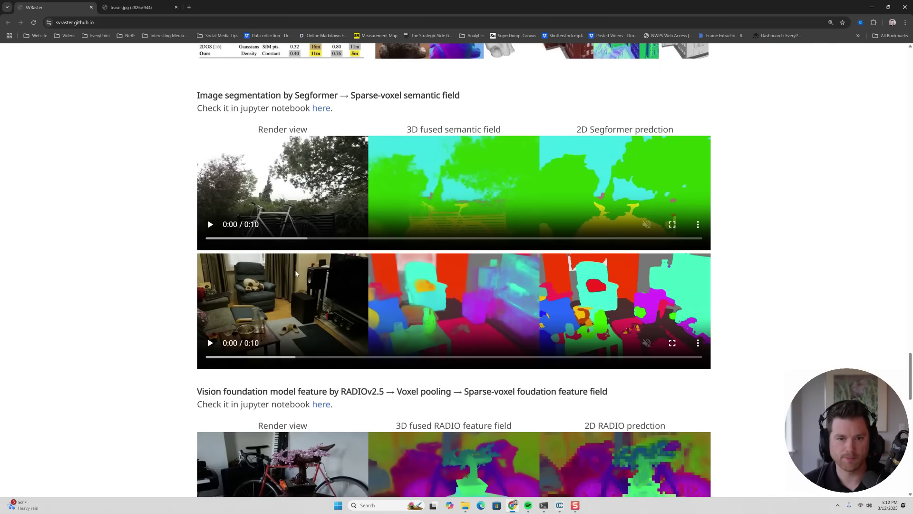
key(Home)
Open the NVlabs/svraster GitHub repository from the Code link and close the teaser.jpg tab
click(377, 151)
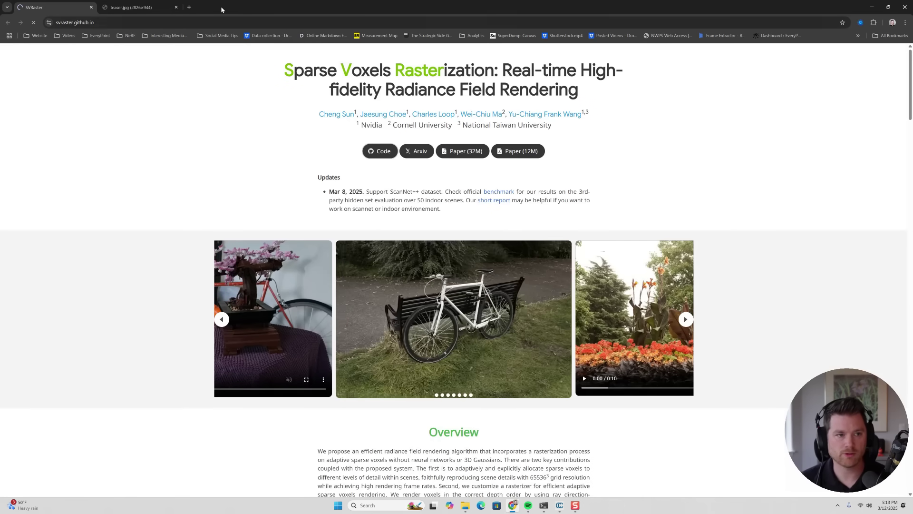
click(176, 7)
scroll(111, 108, down, 12)
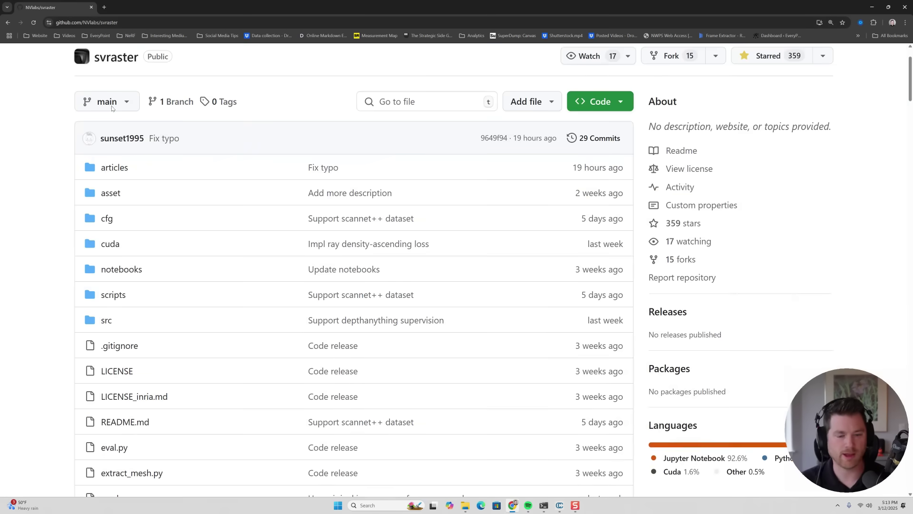
scroll(103, 105, down, 17)
Scroll the README to Install and select the CUDA 12.4 conda command and the 2.5.0 version
scroll(299, 220, up, 13)
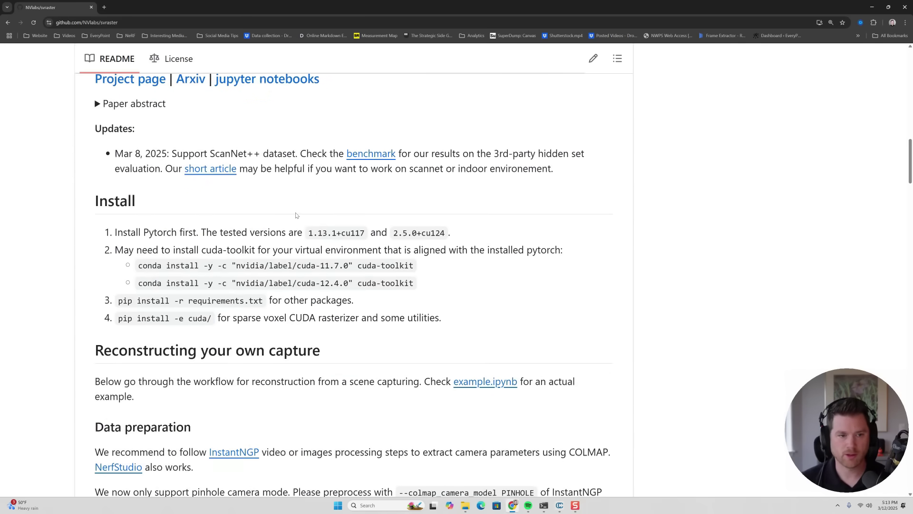
scroll(297, 209, up, 3)
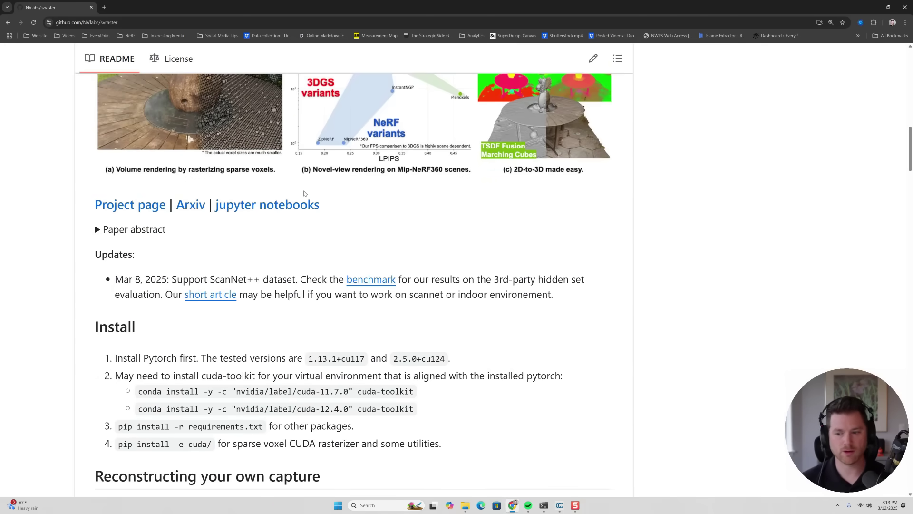
scroll(300, 195, down, 1)
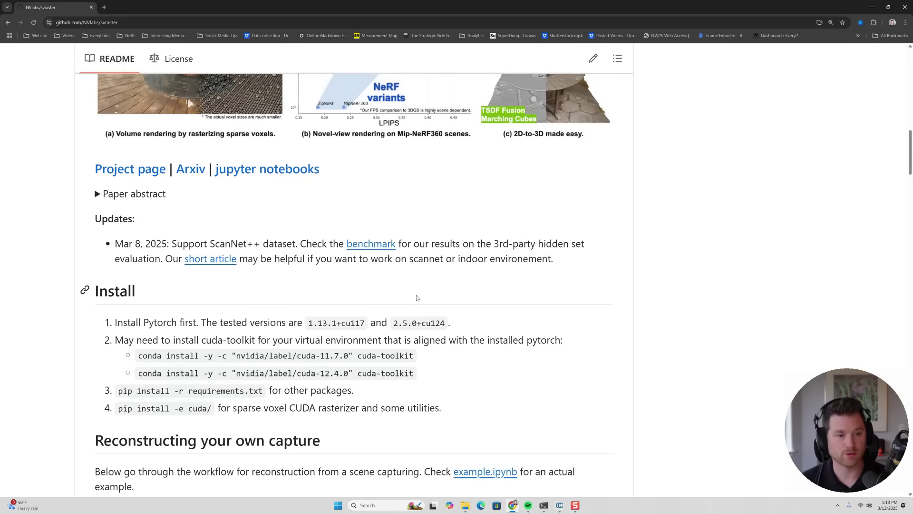
scroll(405, 296, up, 1)
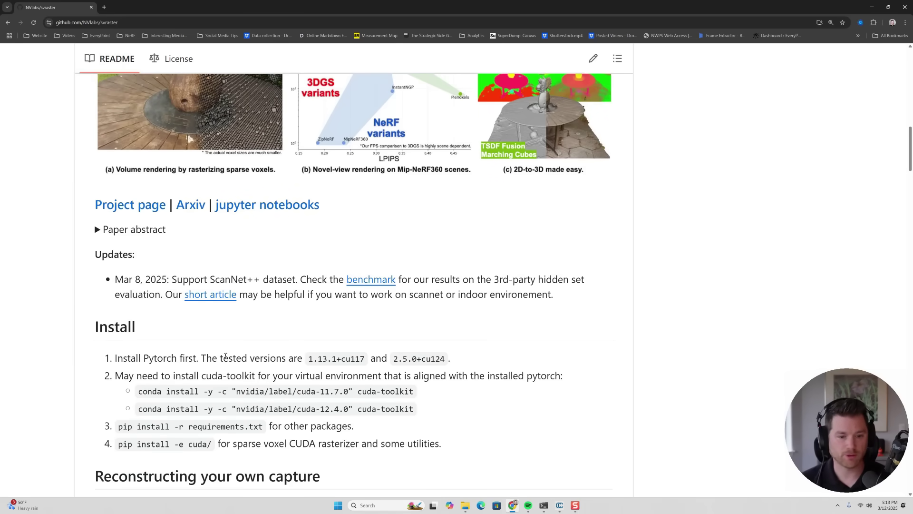
scroll(211, 371, down, 3)
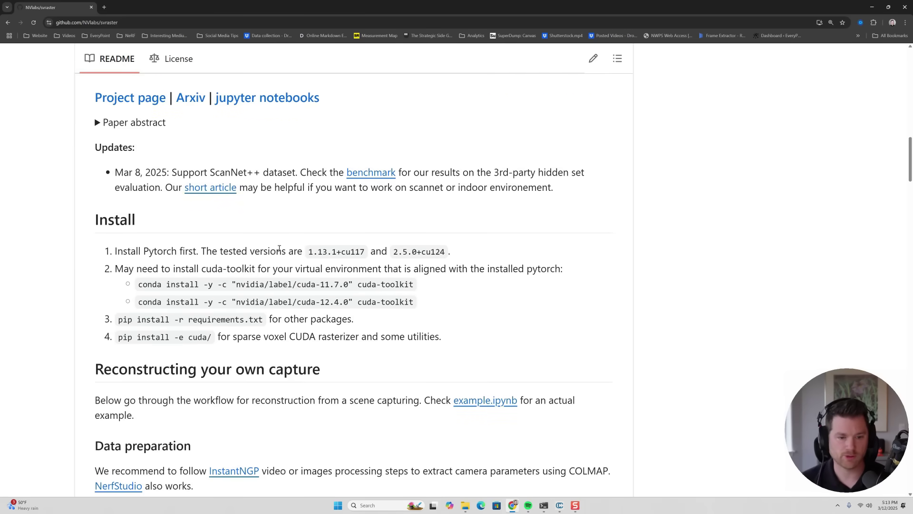
drag(142, 302, 396, 302)
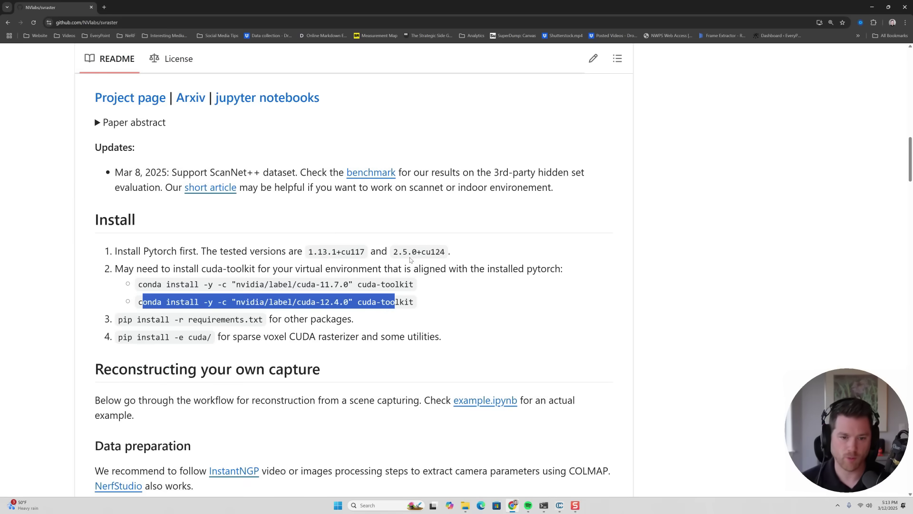
drag(393, 252, 431, 251)
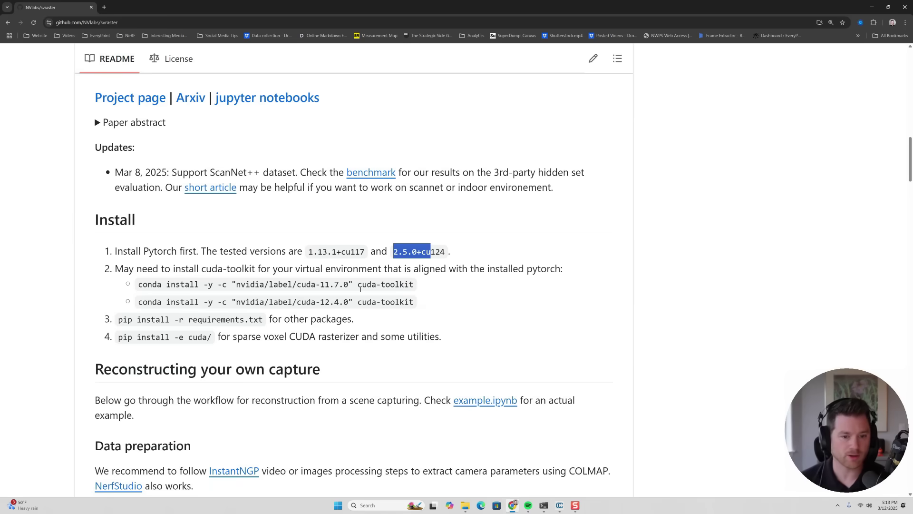
scroll(262, 316, down, 1)
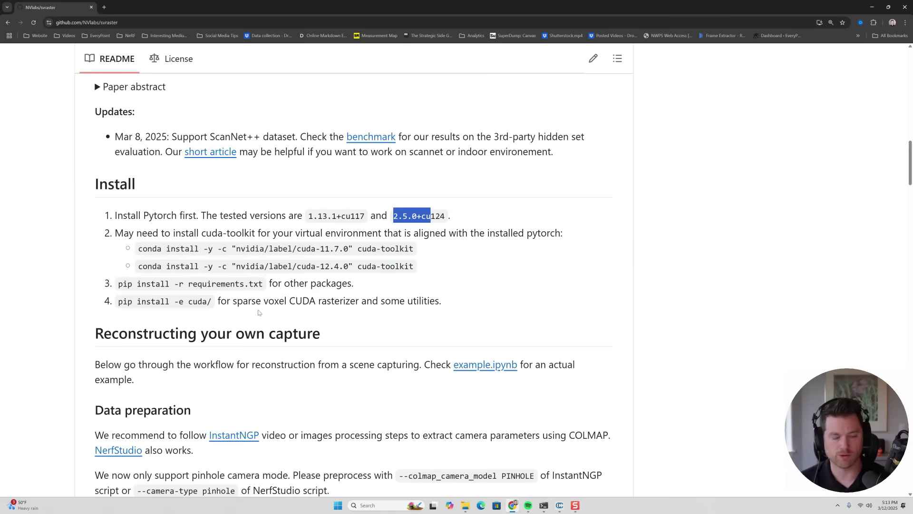
scroll(259, 312, down, 1)
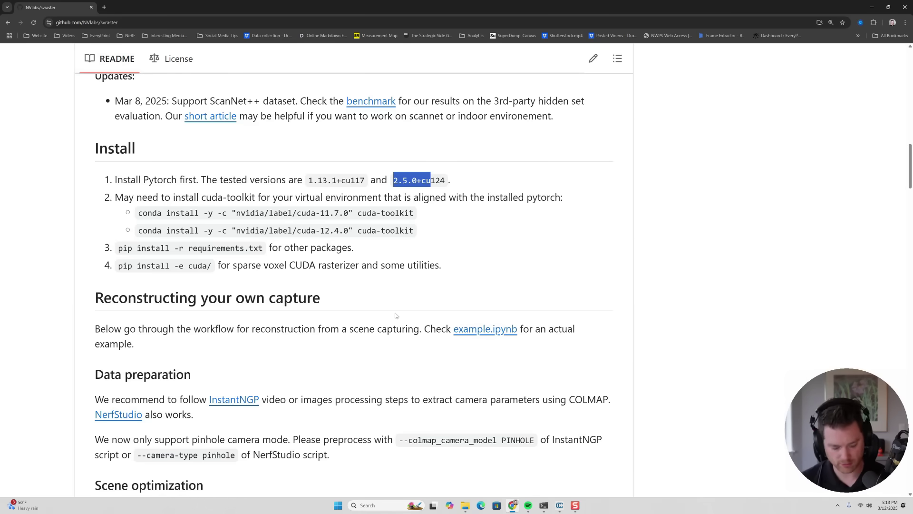
Launch the Ubuntu terminal from the system search
key(super)
text(ubuntu)
key(Return)
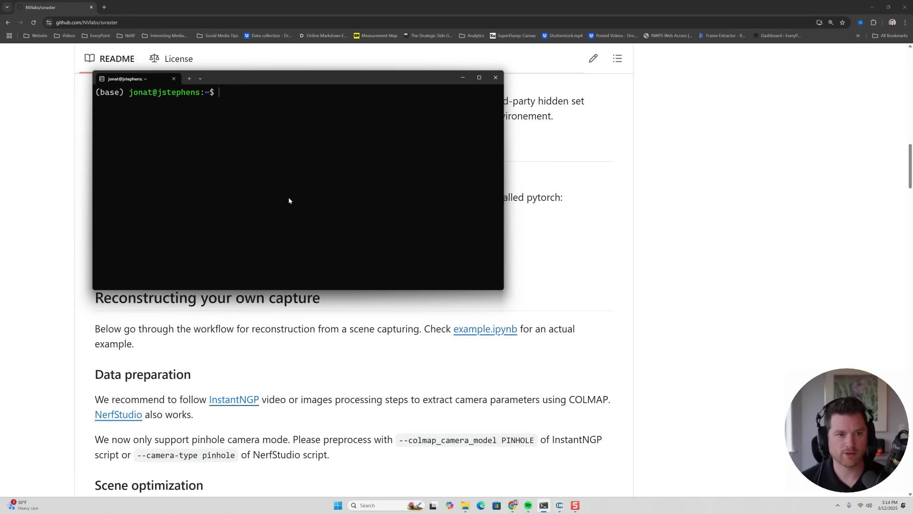
Activate the svraster conda environment and change into the svraster folder
text(conda acti)
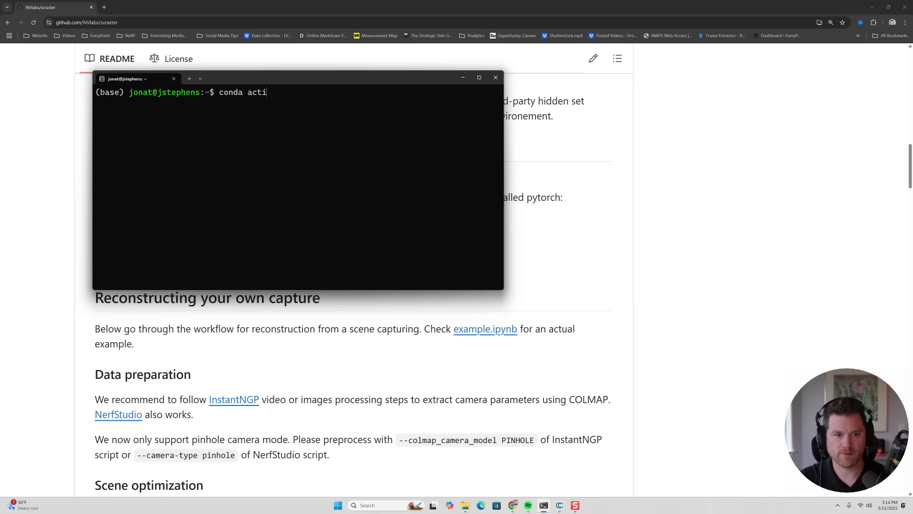
text(vate svraster)
key(Return)
text(cd svraster)
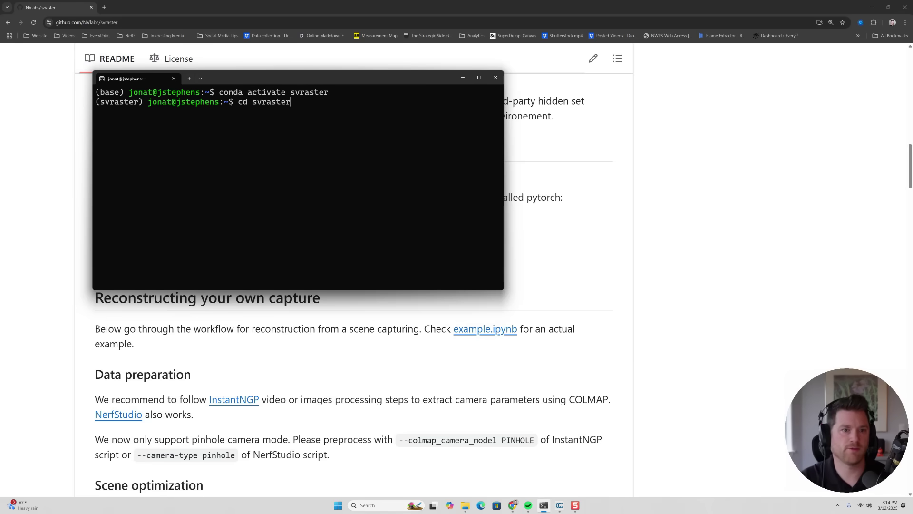
key(Return)
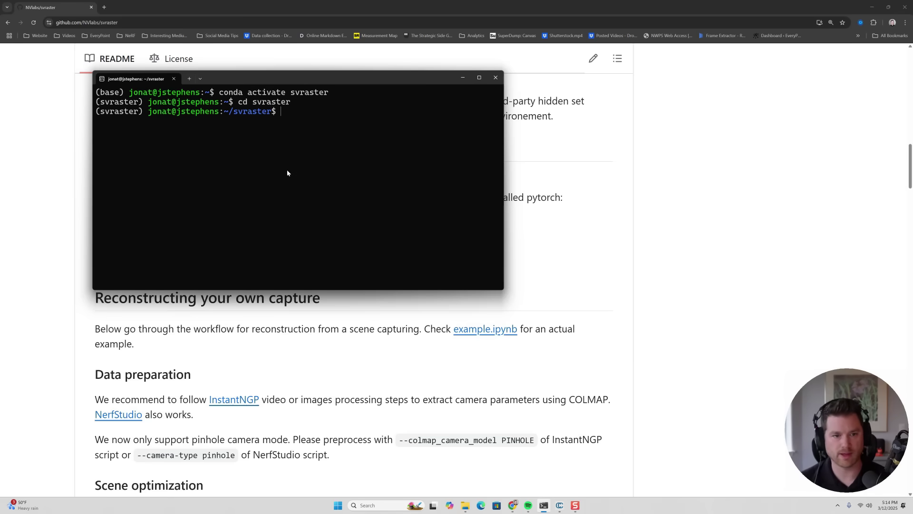
Back in the README, open notebooks/example.ipynb in a new tab and switch to it
click(564, 233)
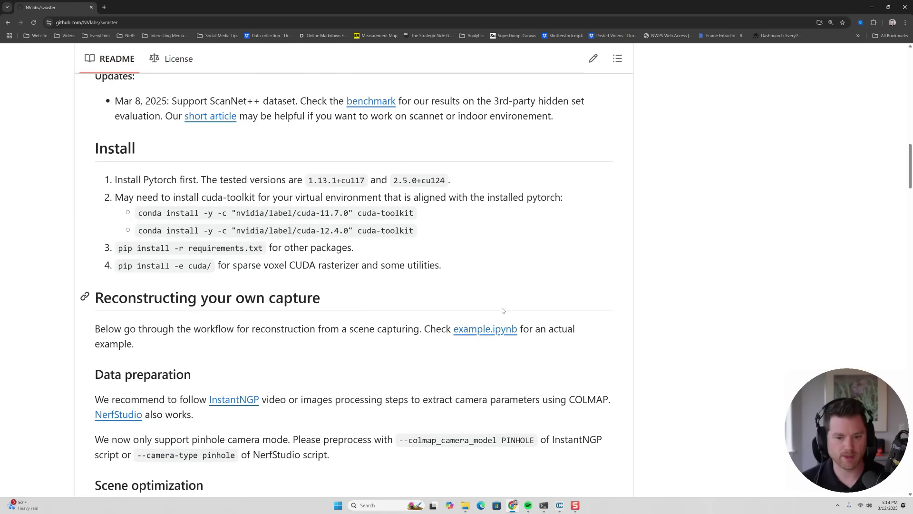
right_click(488, 332)
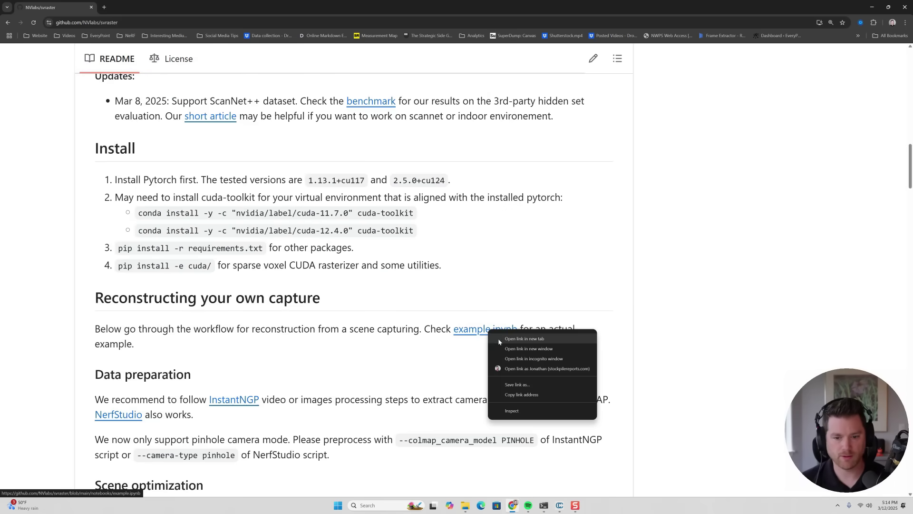
click(498, 338)
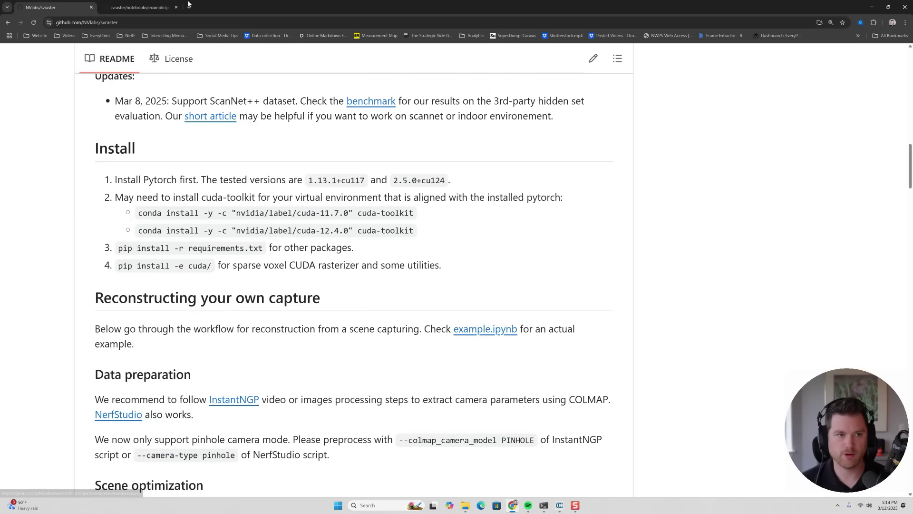
key(ctrl+Tab)
Select the conda create, pip torch install and jupyter notebook commands, then autoscroll toward Prepare data
scroll(376, 282, down, 3)
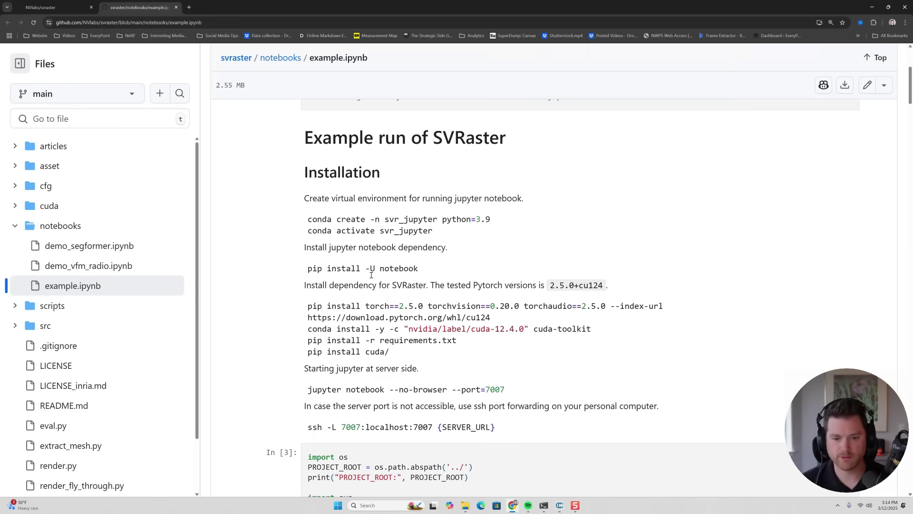
drag(309, 219, 459, 215)
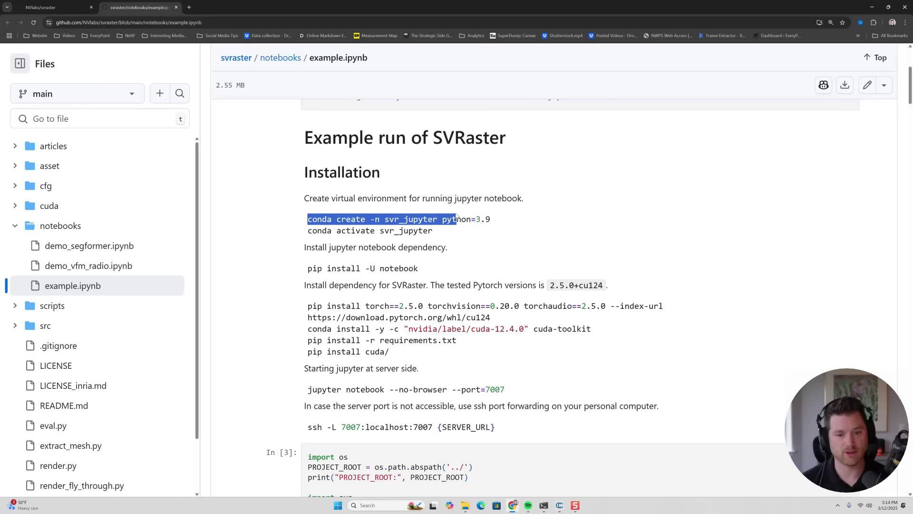
drag(523, 199, 501, 199)
scroll(364, 253, down, 3)
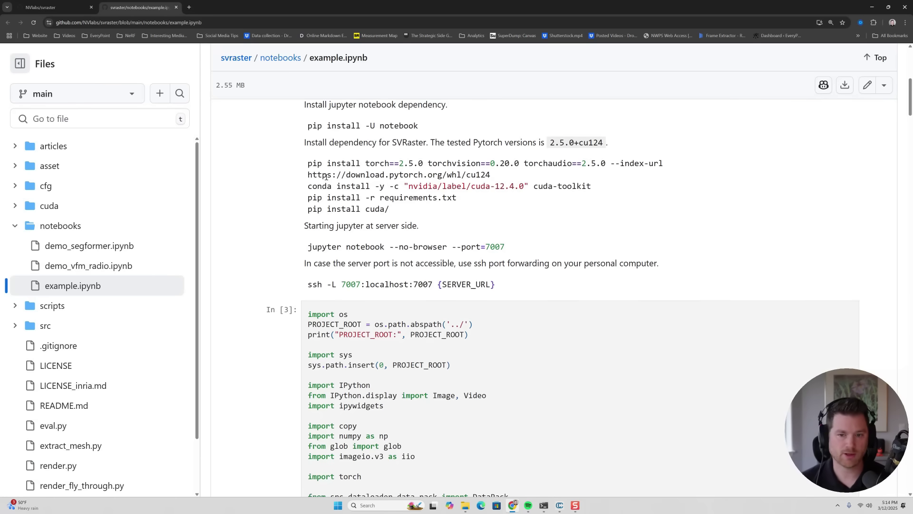
drag(307, 164, 352, 186)
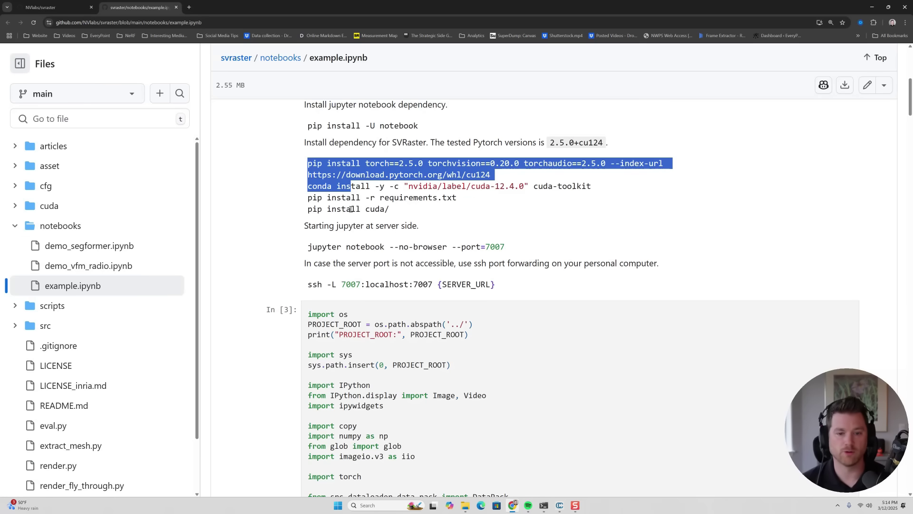
scroll(321, 222, down, 1)
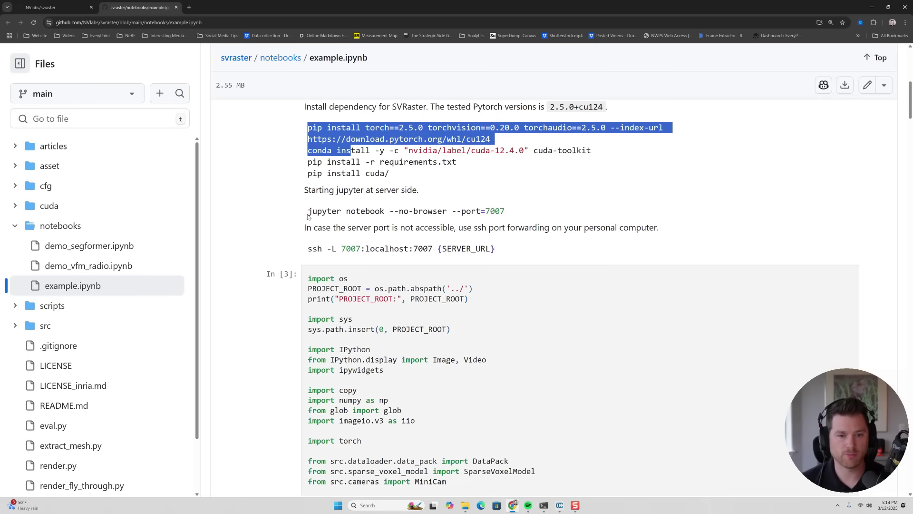
drag(307, 217, 530, 211)
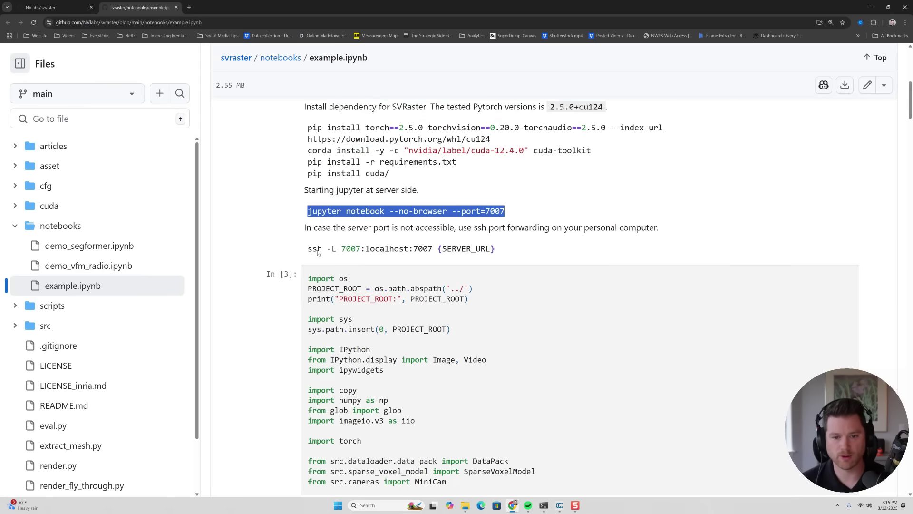
middle_click(275, 246)
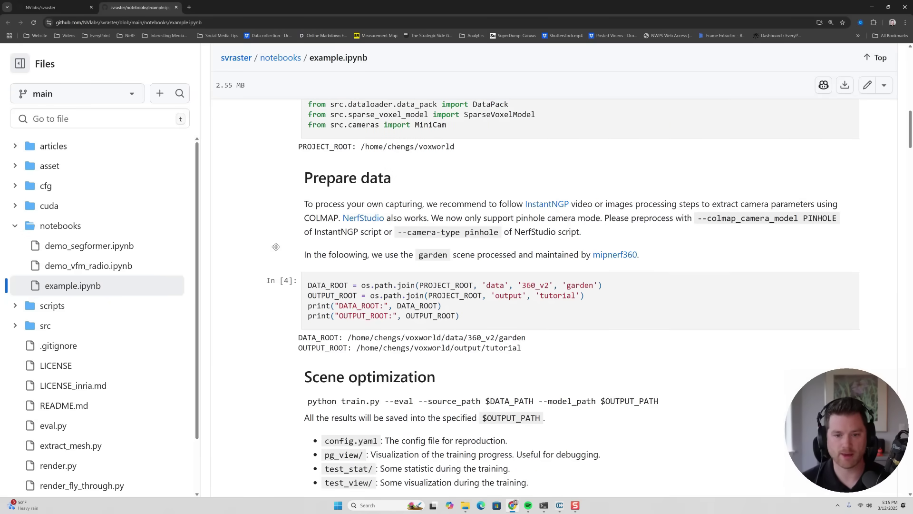
Return to the svraster README and select the --camera-type pinhole option text
click(275, 247)
click(57, 7)
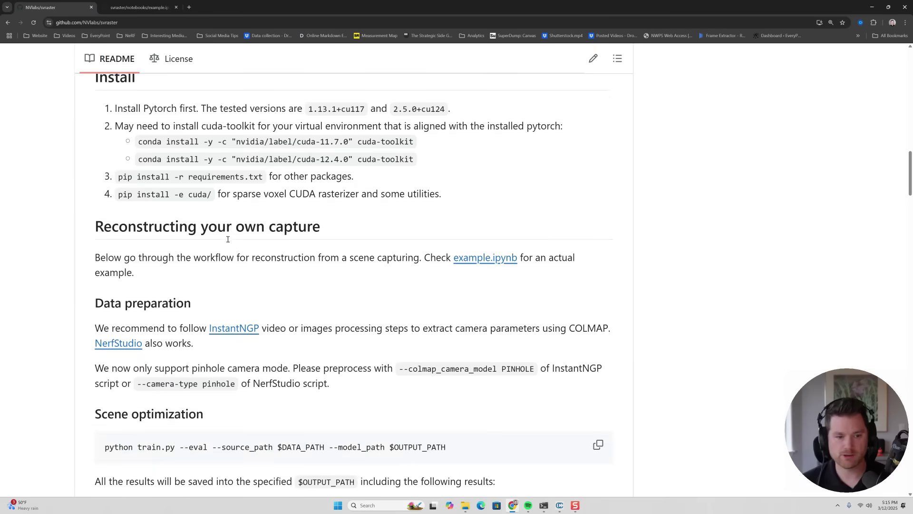
scroll(228, 239, down, 1)
scroll(234, 226, up, 1)
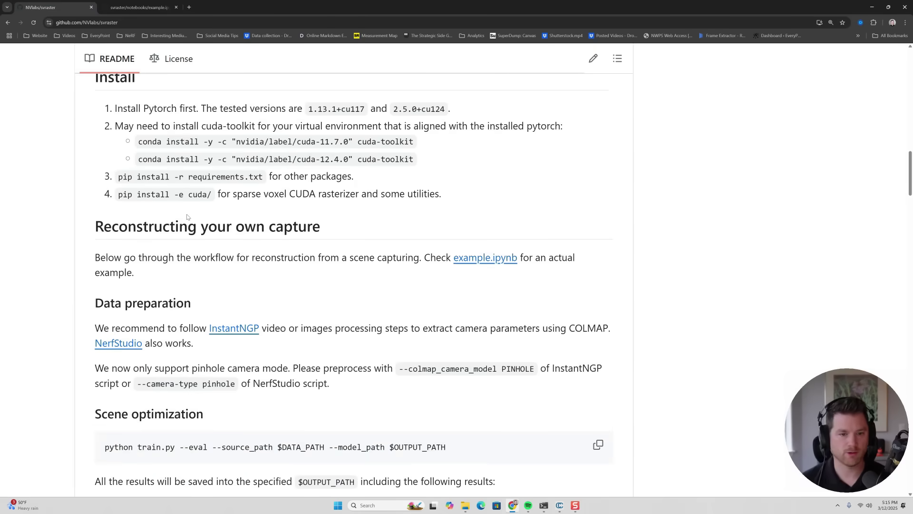
scroll(380, 283, down, 2)
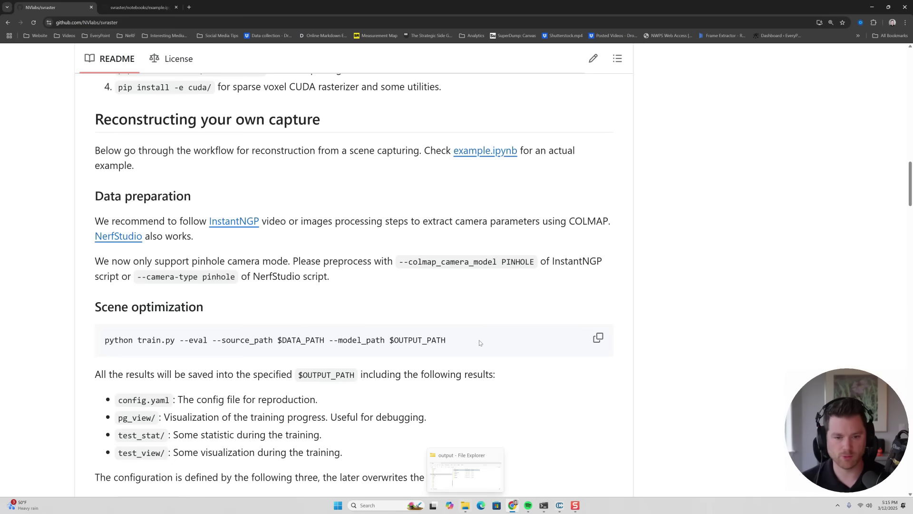
drag(139, 278, 245, 284)
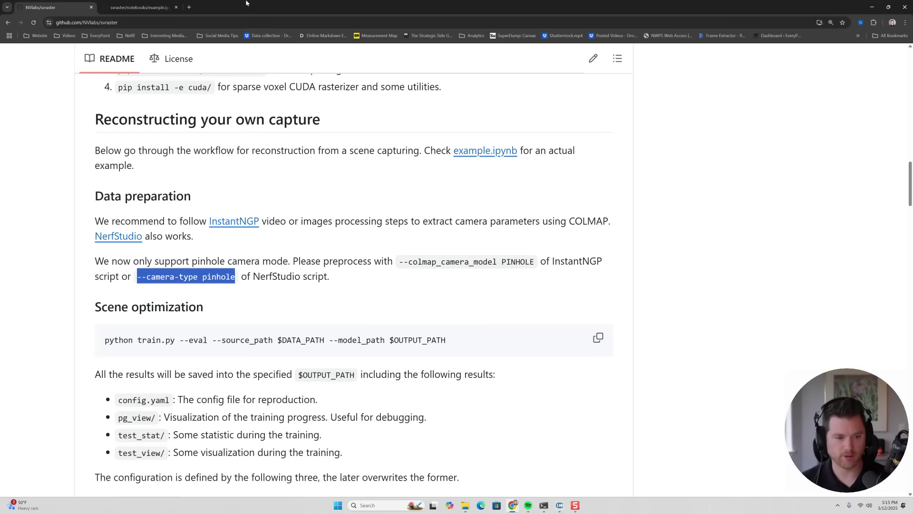
Search the web for nerfstudio in a new tab and open its 'Using custom data' docs page
click(189, 8)
text(nerf)
key(Return)
click(111, 157)
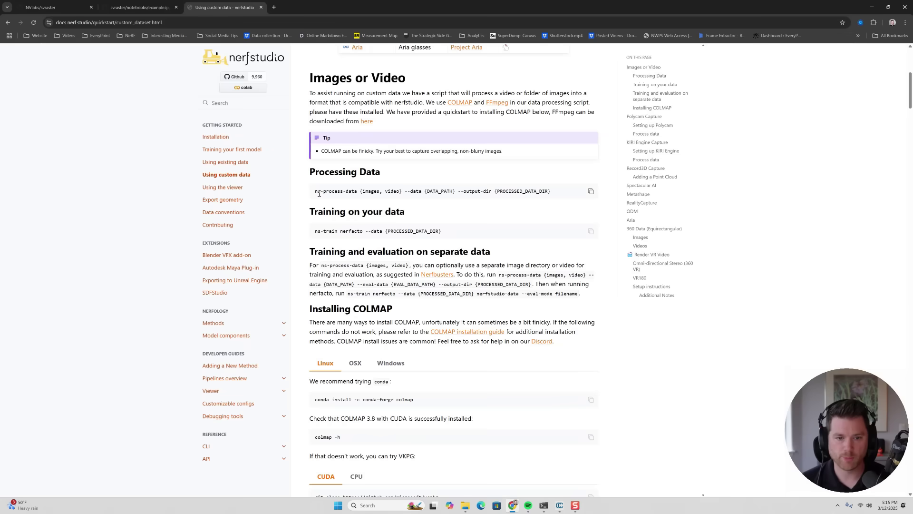
Select the ns-process-data command on the nerfstudio page, then clear the selection
ctrl+scroll(233, 238, up, 4)
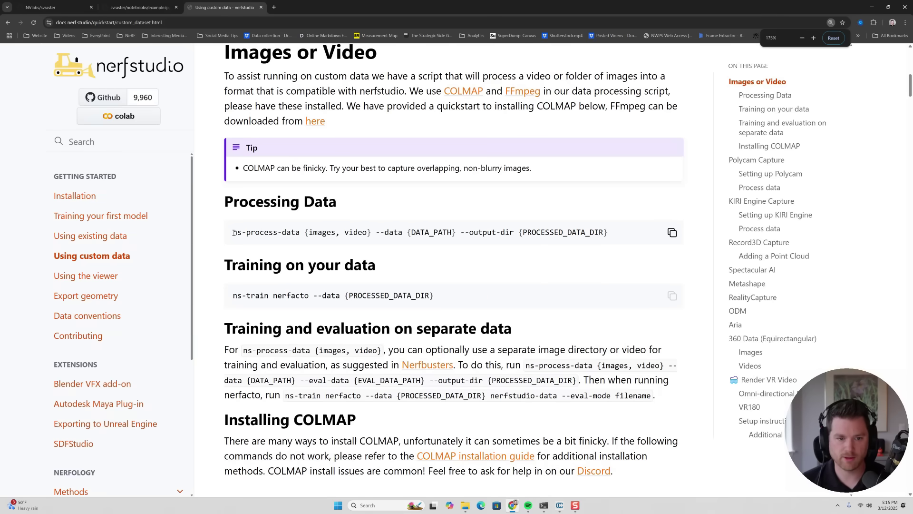
drag(233, 233, 610, 235)
click(311, 229)
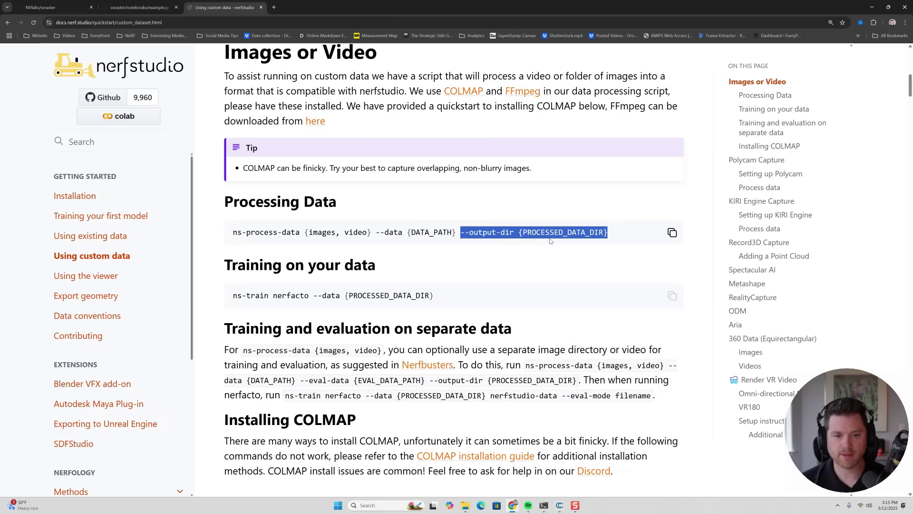
Go back to the svraster README, scroll to Scene optimization and select the python train.py command
key(alt+Tab)
key(alt+Tab)
click(137, 7)
click(64, 5)
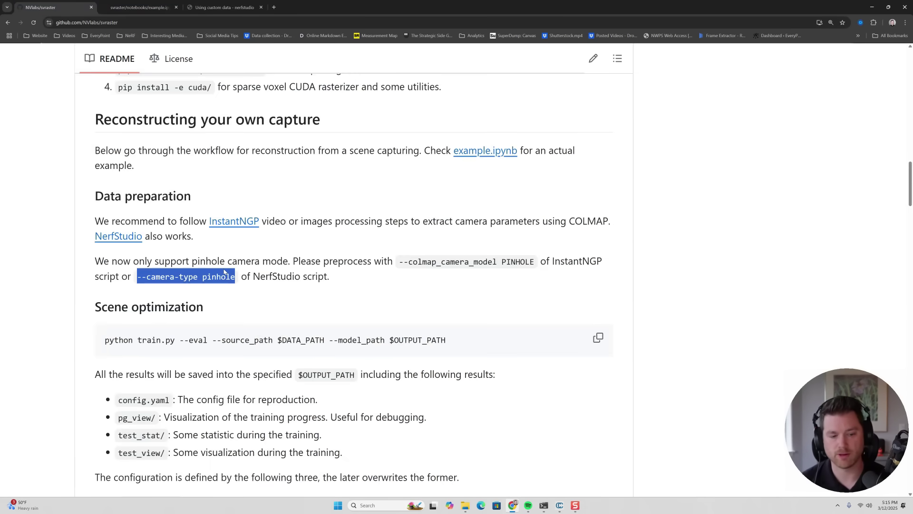
scroll(206, 286, down, 2)
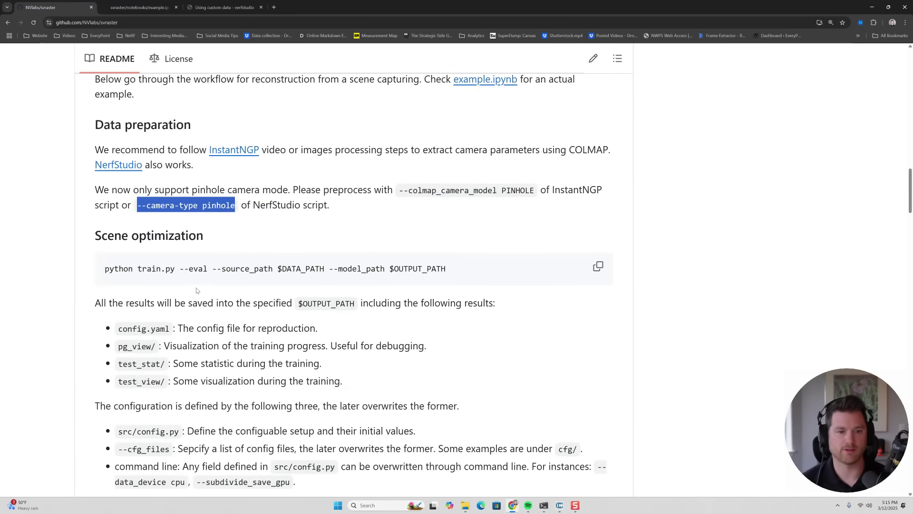
scroll(195, 291, down, 1)
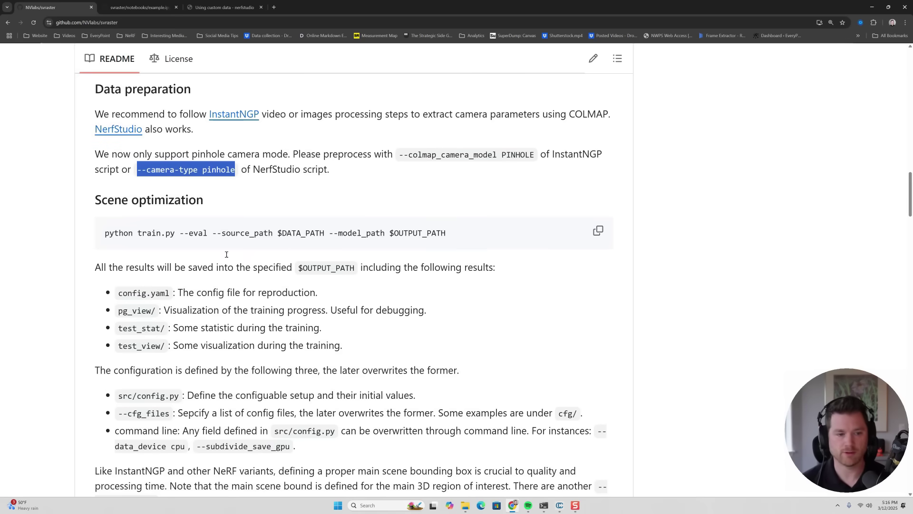
click(229, 222)
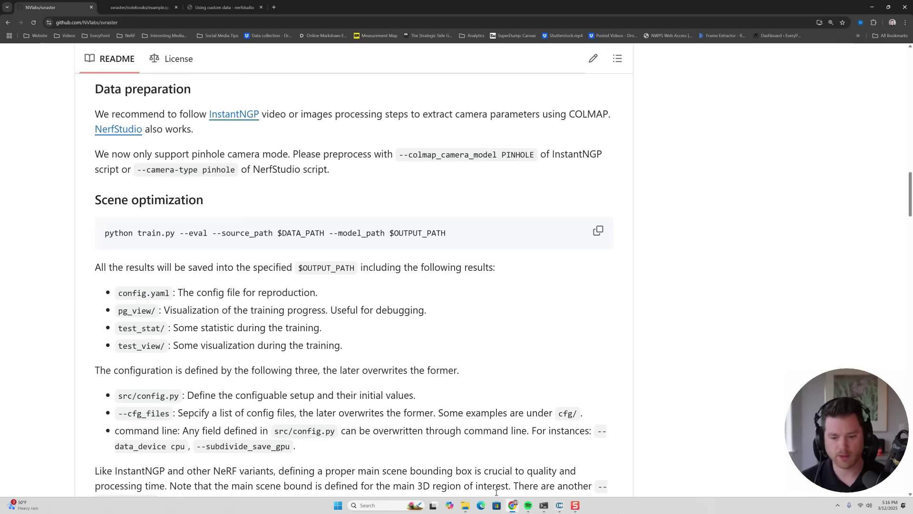
drag(105, 230, 273, 230)
Paste the train.py command into the terminal and add the data/trim_castle source path
key(ctrl+c)
key(alt+Tab)
key(ctrl+v)
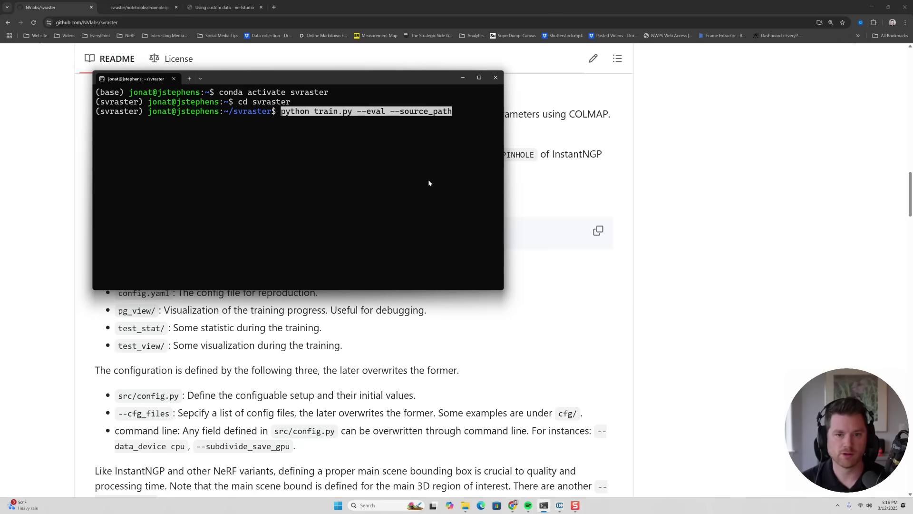
key(Tab)
text(data.)
key(BackSpace)
text(/)
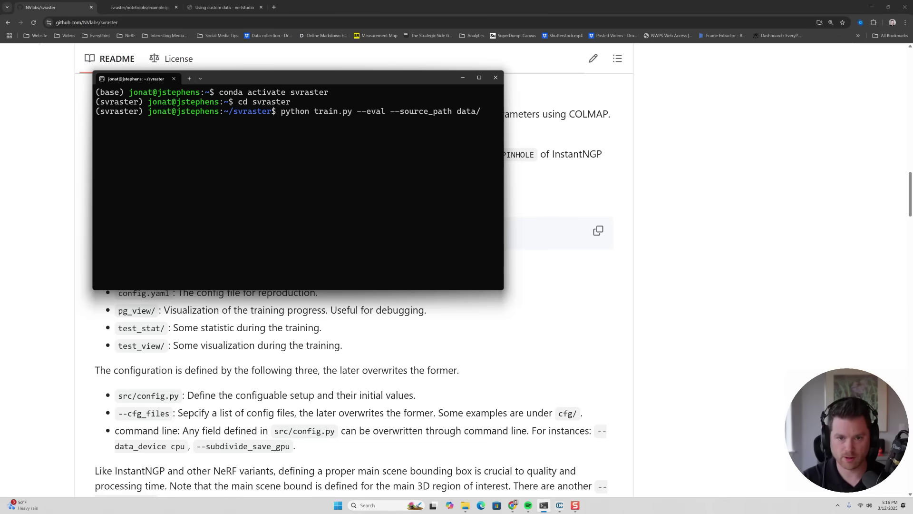
text(trim)
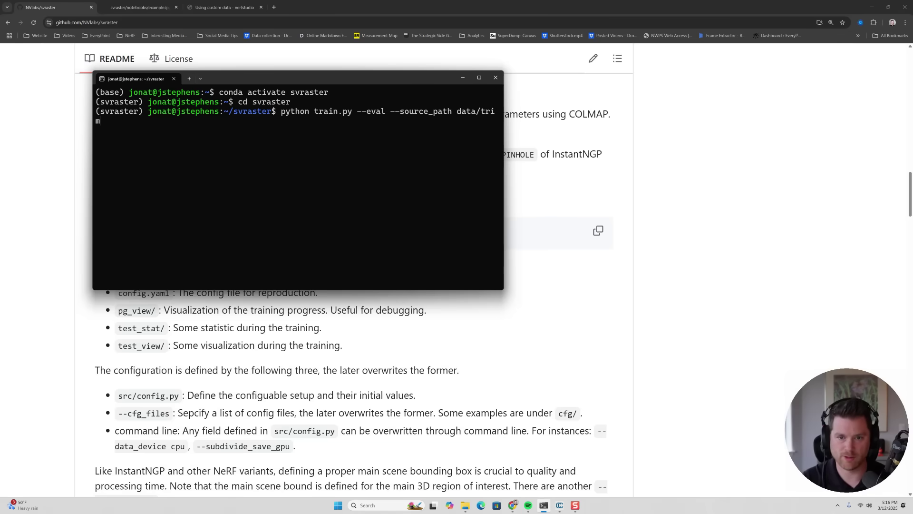
Copy the --model_path flag from the README and paste it after the terminal command
click(85, 199)
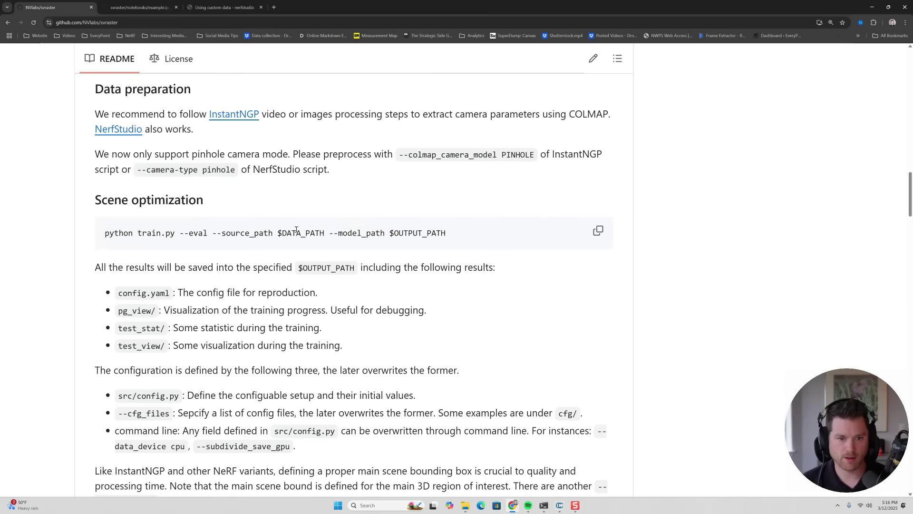
drag(333, 233, 466, 235)
click(332, 230)
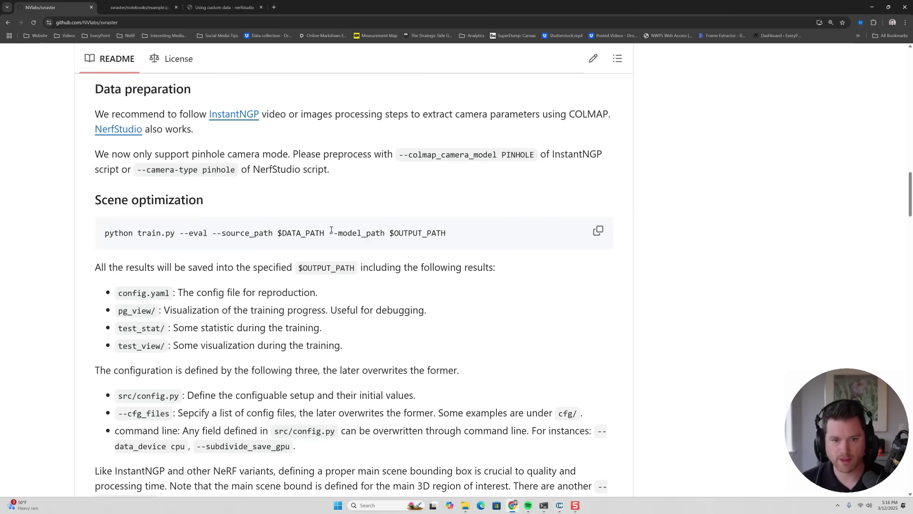
drag(331, 234, 384, 233)
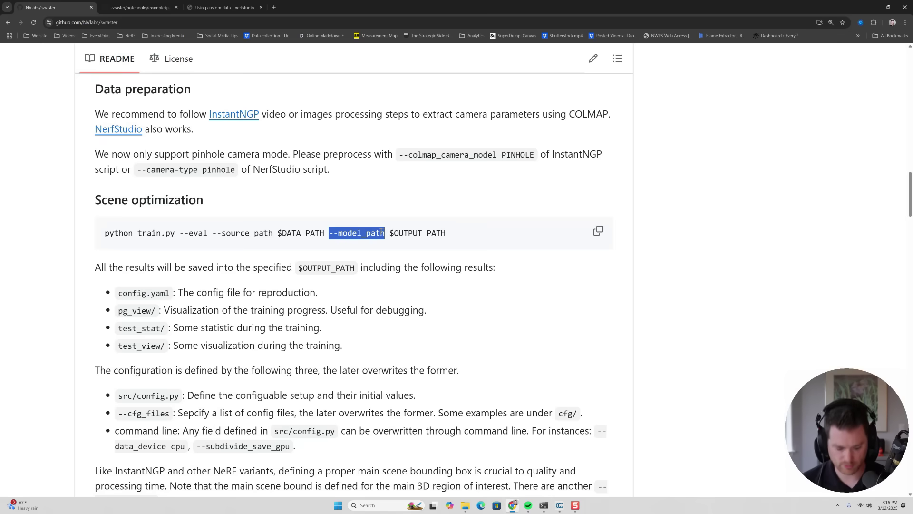
key(ctrl+c)
key(alt+Tab)
key(ctrl+v)
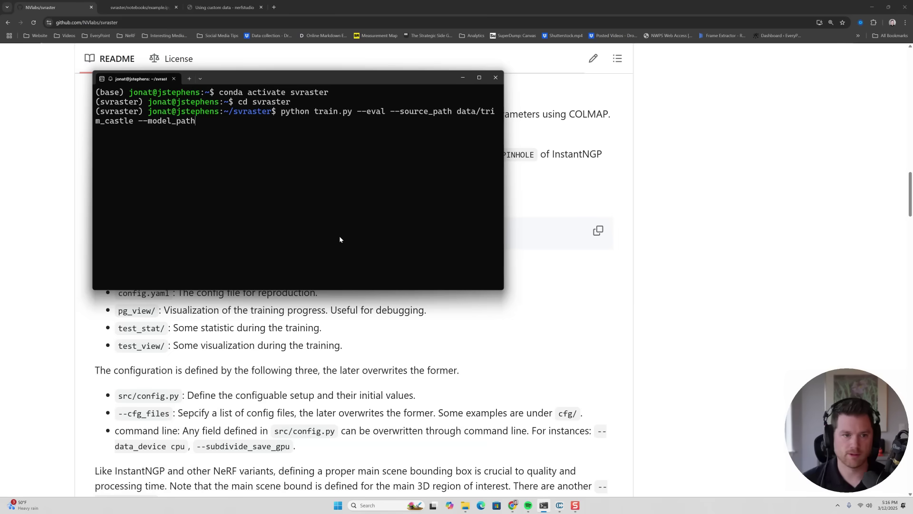
Complete the model path as output/castle and show svraster's output folder in File Explorer
text(u)
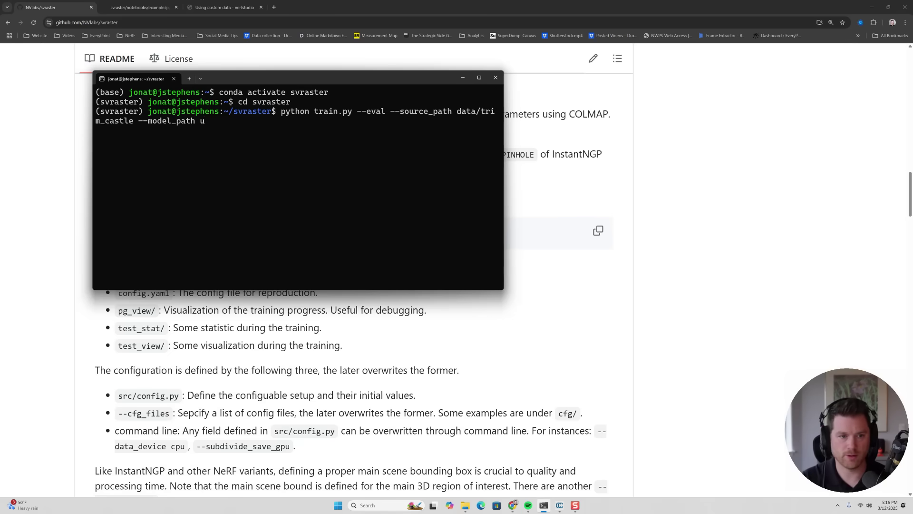
key(BackSpace)
text(output/c)
key(BackSpace)
key(BackSpace)
text(/castle)
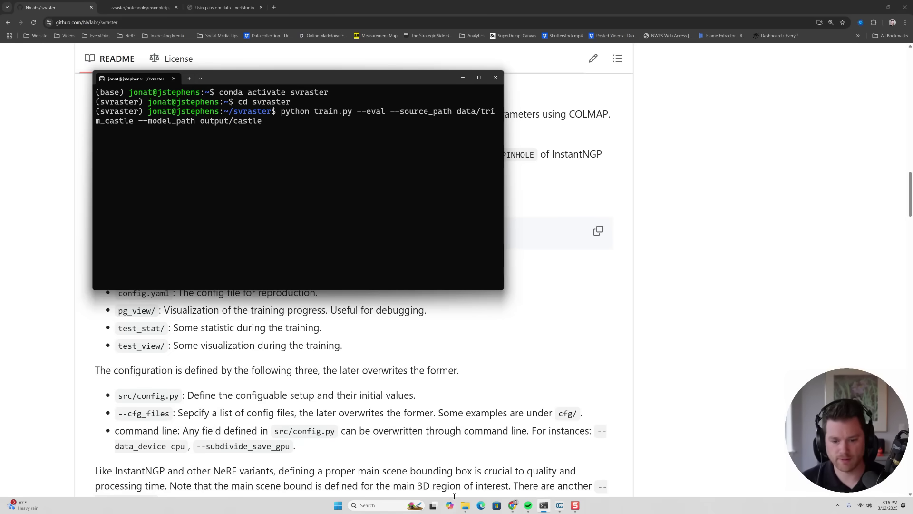
click(465, 505)
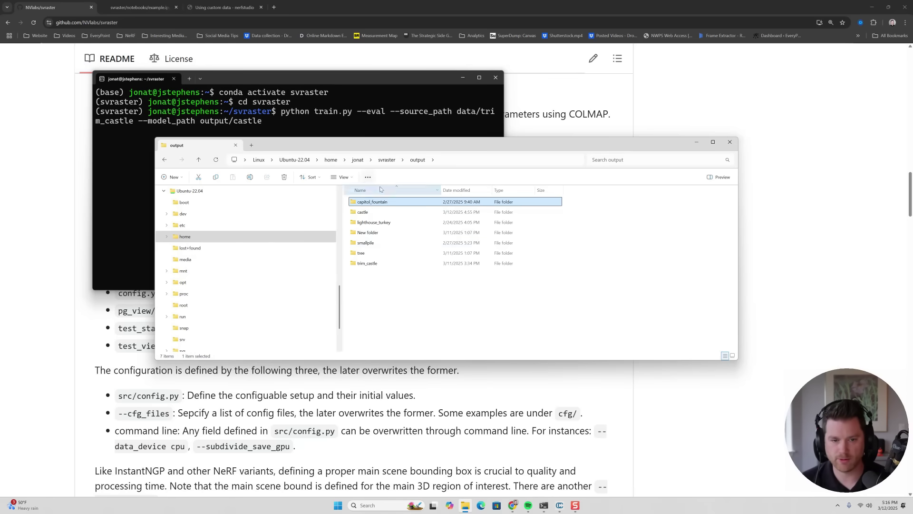
Open frame_00005.jpeg from svraster > data > trim_castle > images to view the aerial castle shot
click(387, 160)
click(364, 243)
double_click(364, 243)
double_click(365, 232)
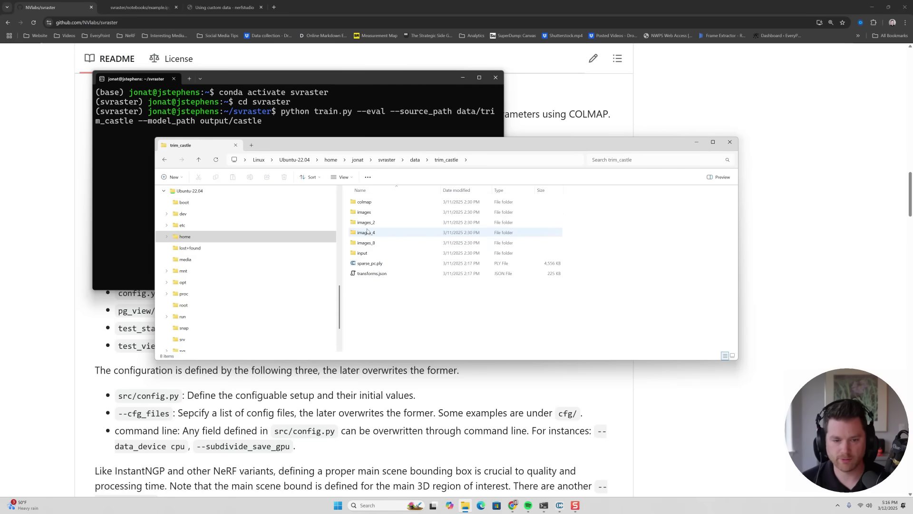
double_click(364, 212)
click(368, 243)
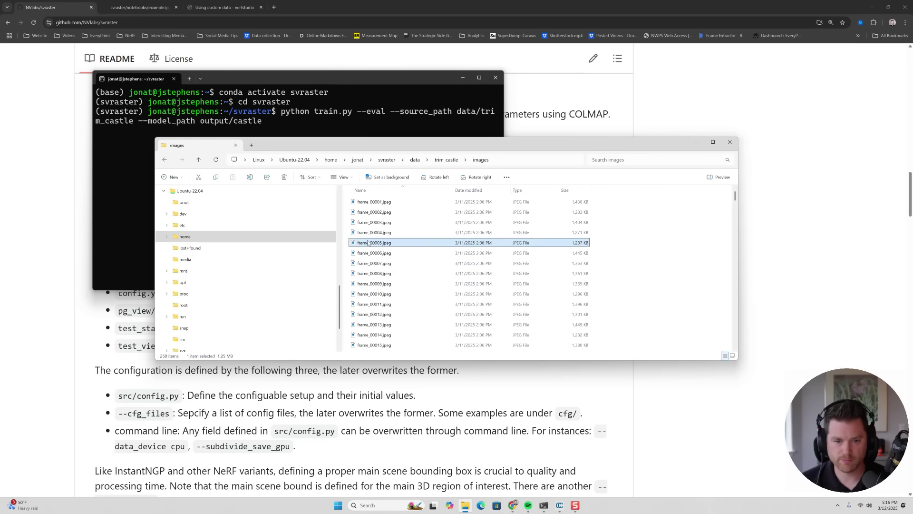
double_click(368, 243)
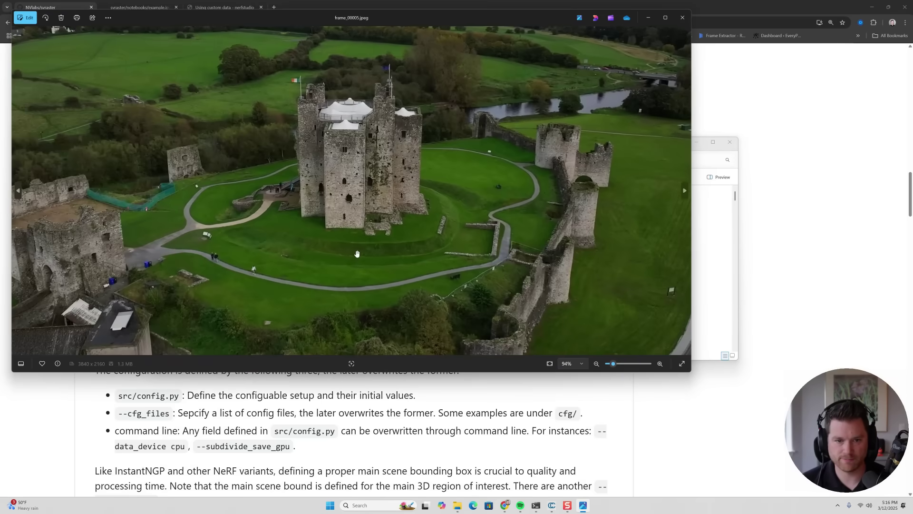
scroll(357, 253, down, 3)
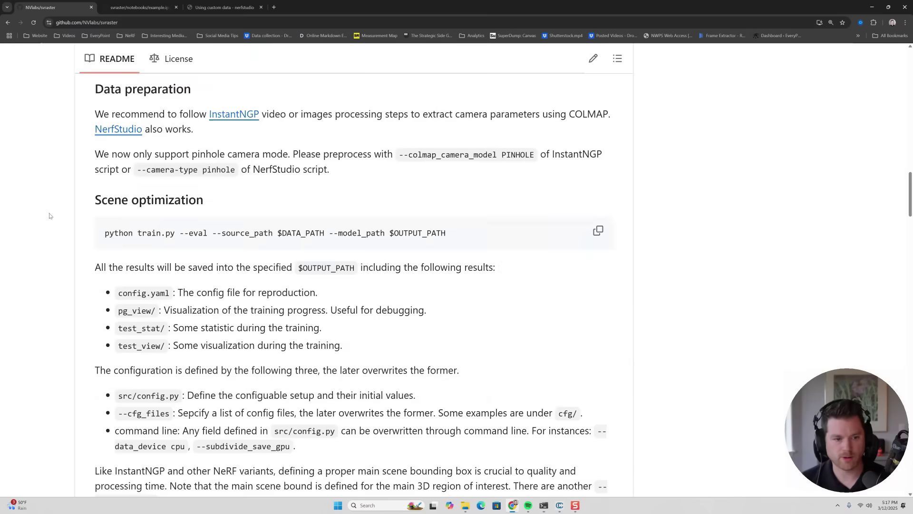
Append --lambda_normal_dmean 0.001 and --lambda_normal_dmed 0.001 from the README to the terminal command
scroll(91, 243, down, 2)
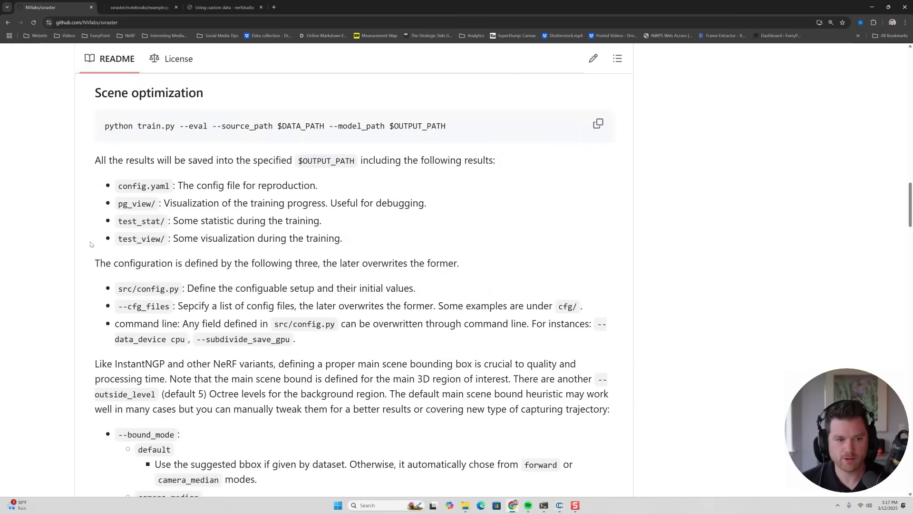
scroll(92, 244, down, 5)
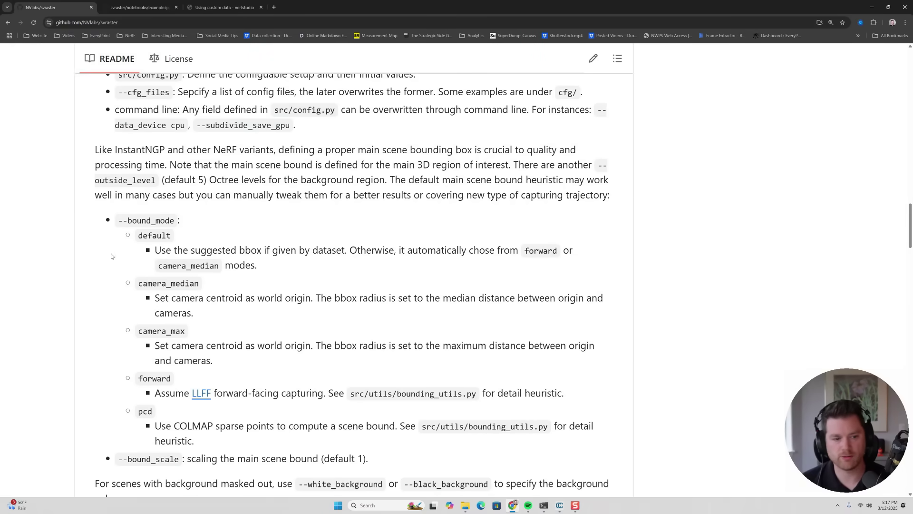
drag(120, 221, 174, 223)
click(171, 225)
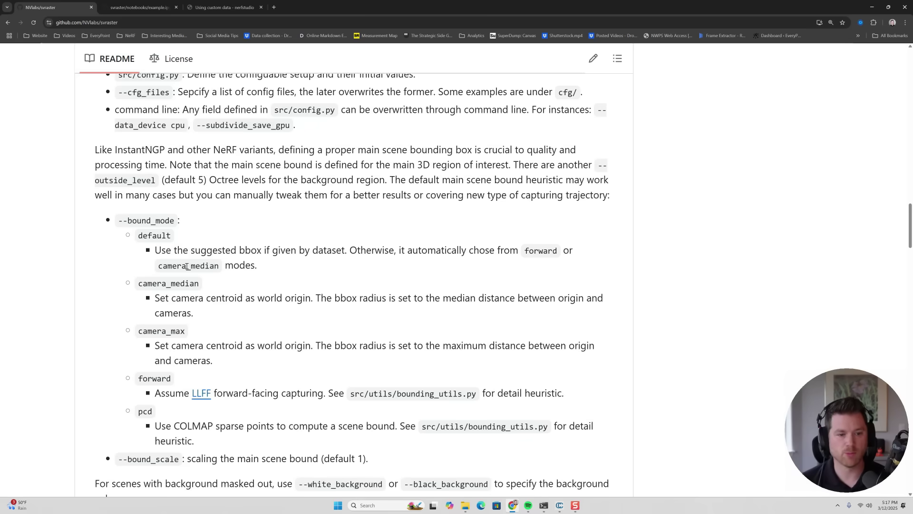
scroll(194, 275, down, 2)
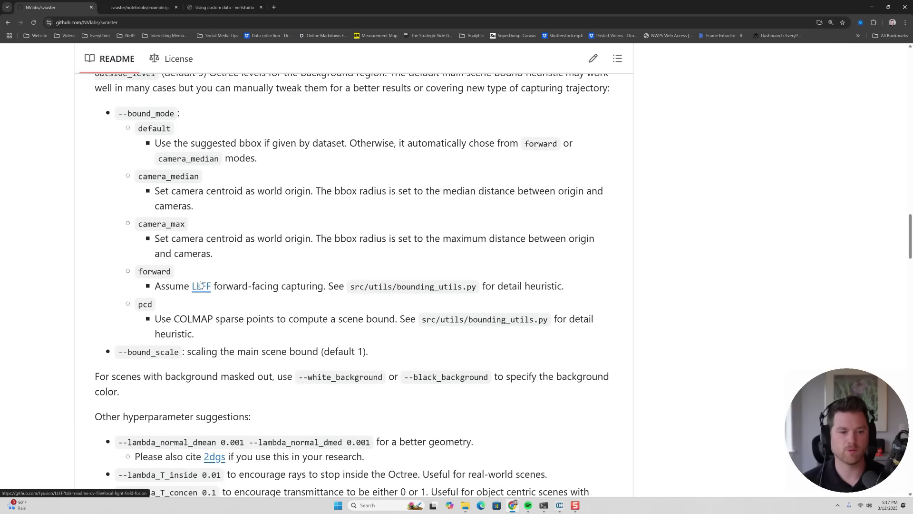
scroll(200, 282, down, 1)
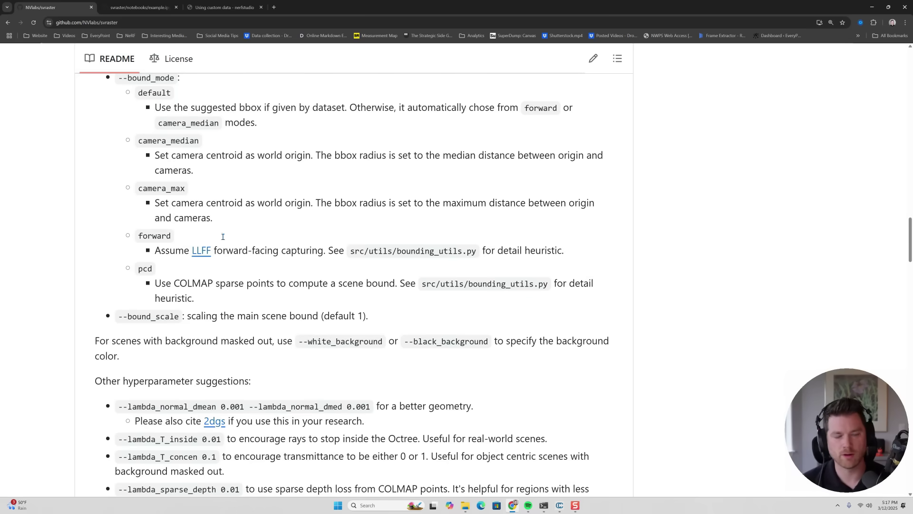
scroll(121, 219, down, 4)
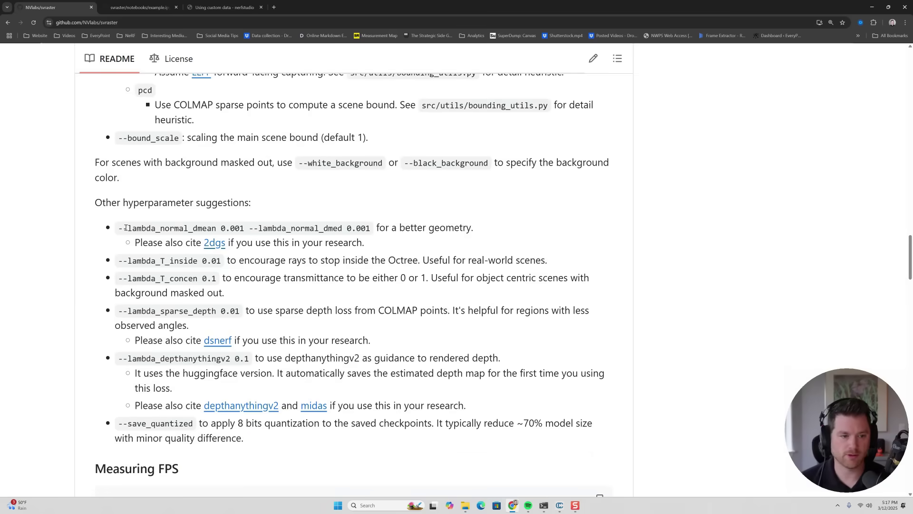
drag(117, 231, 372, 229)
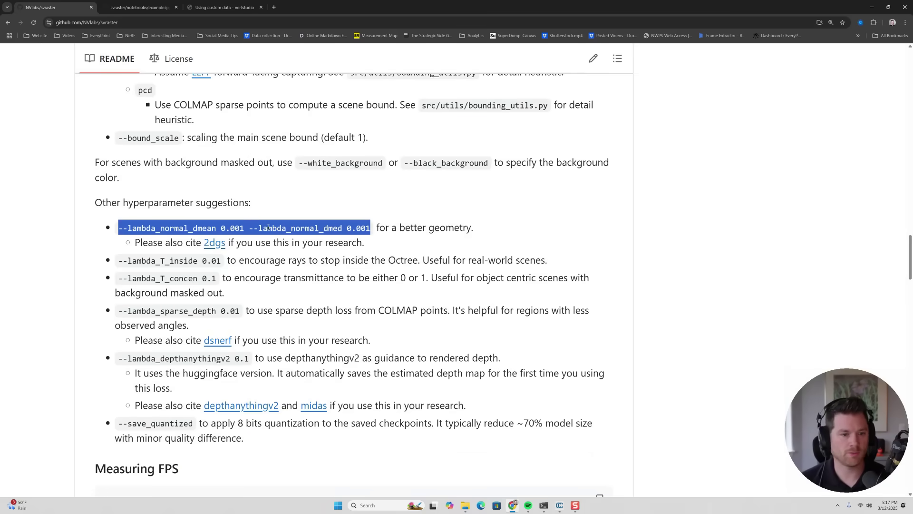
key(alt+Tab)
key(ctrl+v)
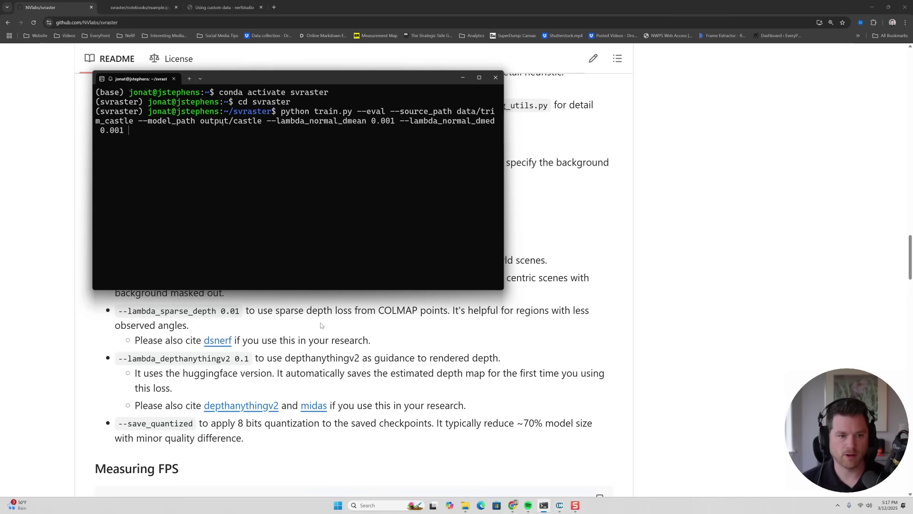
Append --lambda_T_inside 0.01 from the README to the terminal command
click(322, 328)
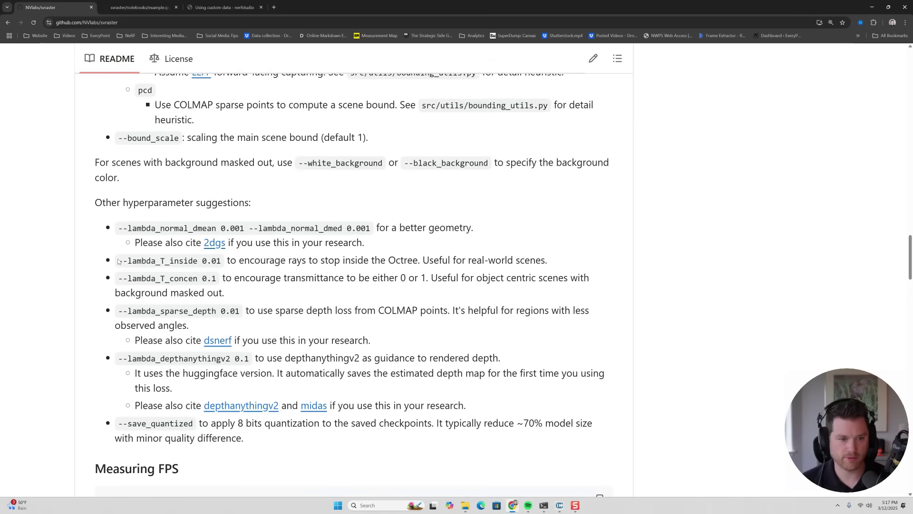
drag(118, 261, 226, 265)
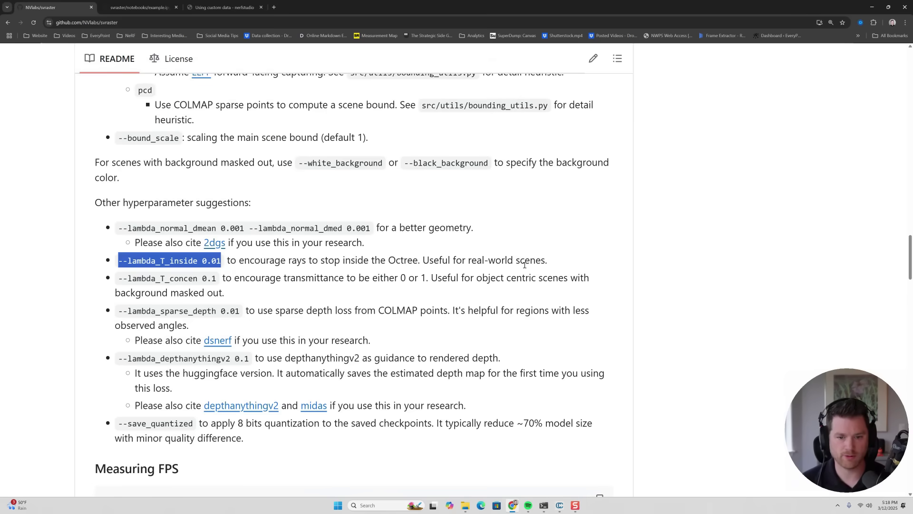
key(ctrl+c)
key(alt+Tab)
key(ctrl+v)
key(alt+Tab)
Read further down the README past the --save_quantized flag
scroll(154, 290, down, 3)
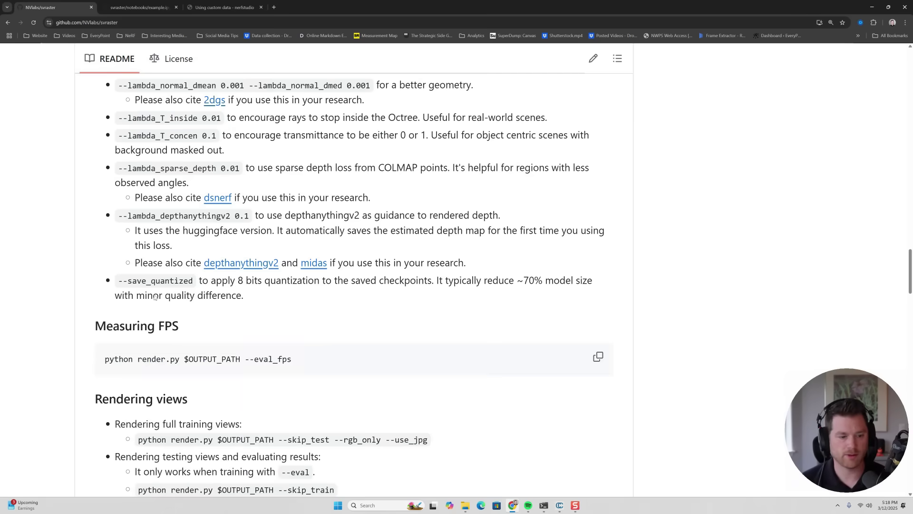
drag(118, 281, 192, 284)
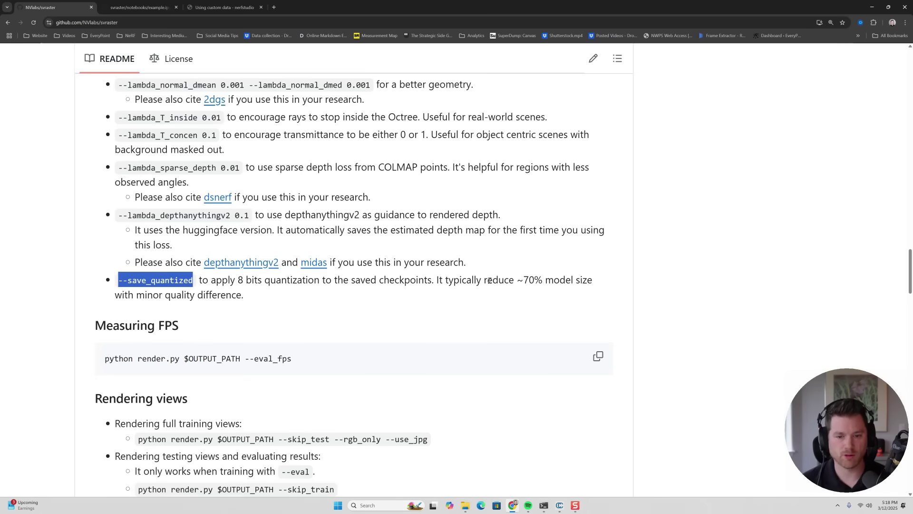
scroll(540, 252, down, 1)
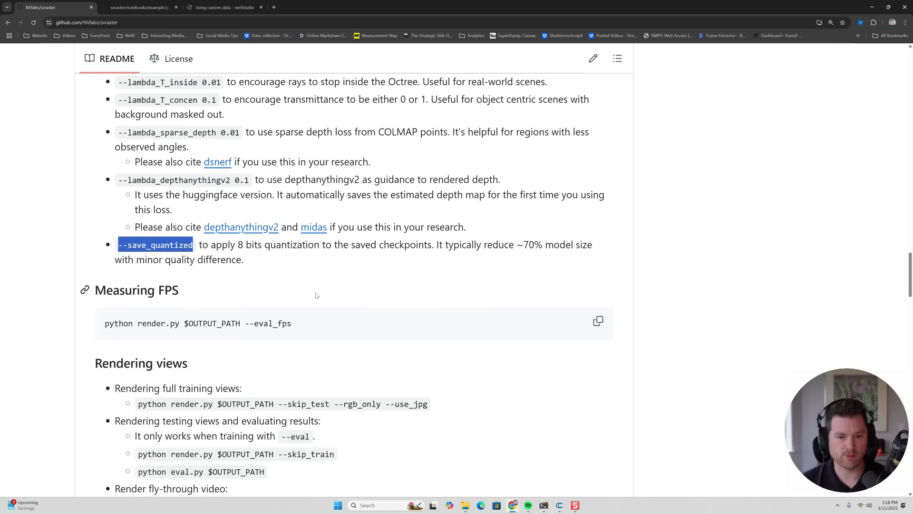
scroll(286, 309, down, 1)
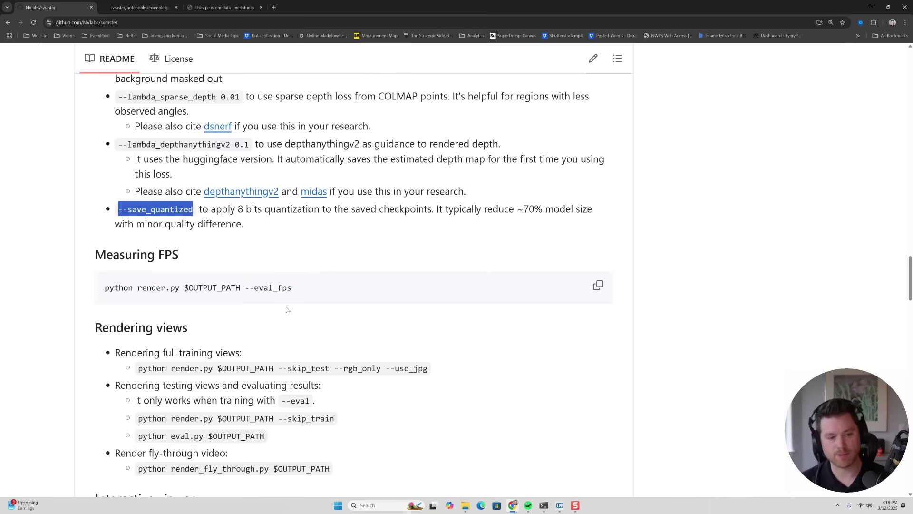
scroll(285, 309, down, 1)
click(204, 271)
Run the trim_castle training command, then interrupt it at 1430/20000 iterations
key(alt+Tab)
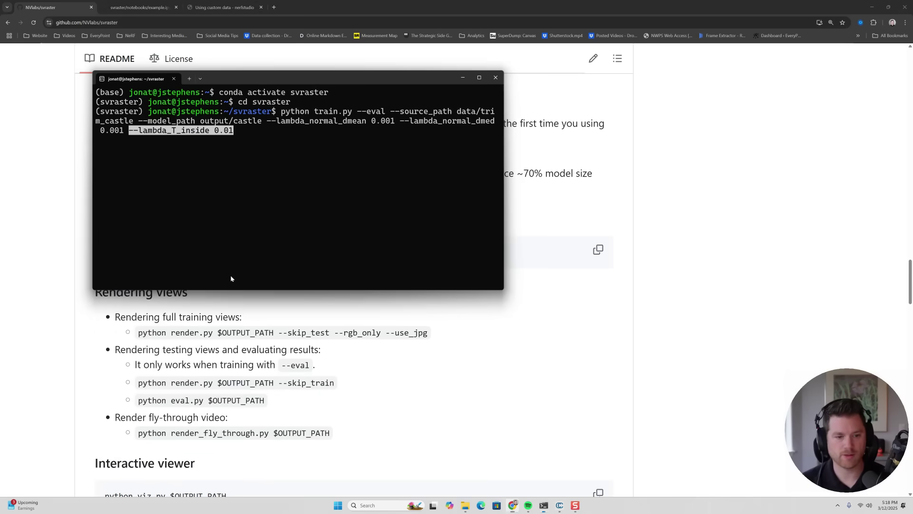
key(Return)
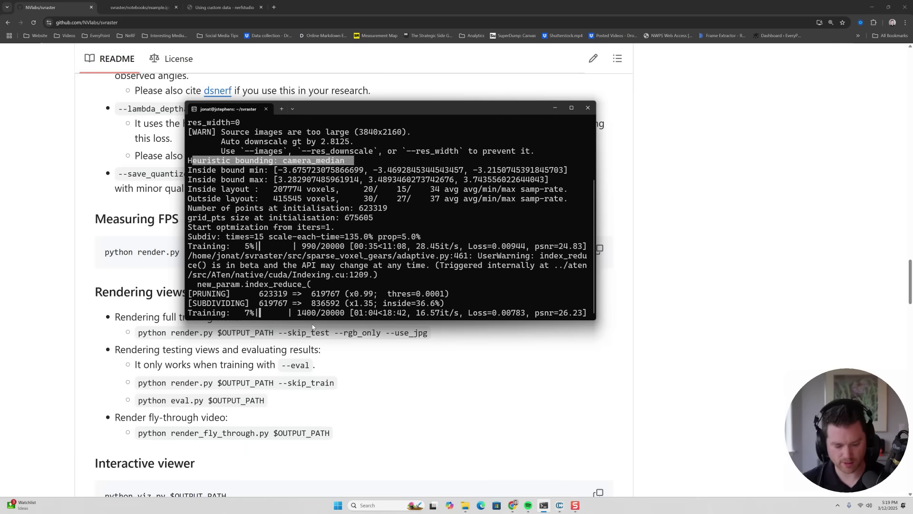
click(310, 275)
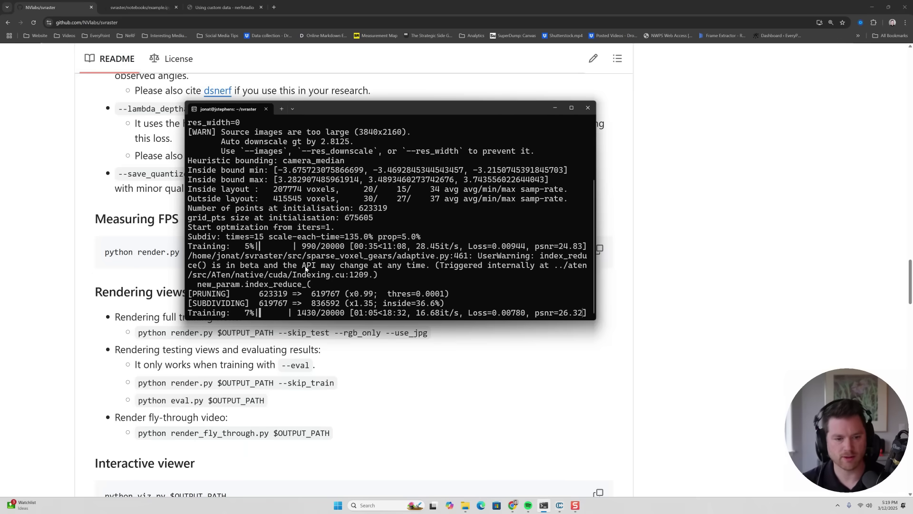
key(ctrl+c)
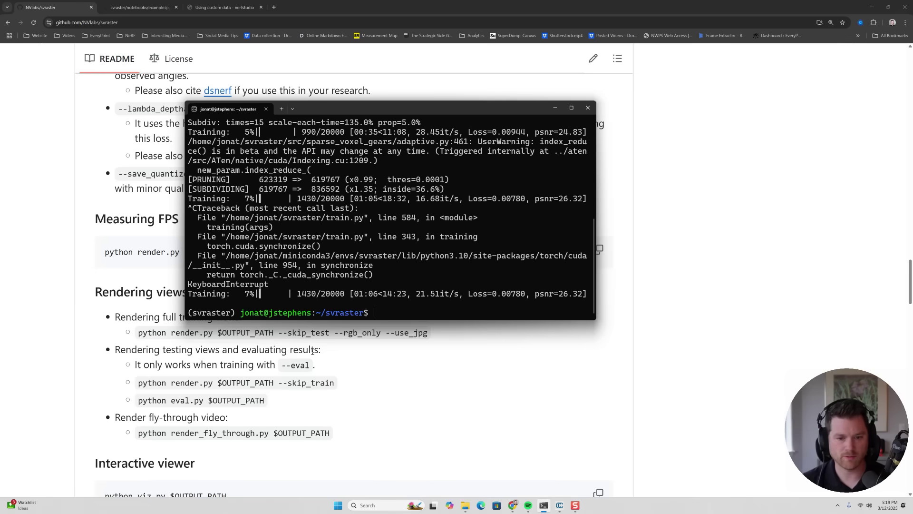
Copy 'python viz.py' from the README's Interactive viewer section into the terminal prompt
click(318, 360)
scroll(138, 167, down, 2)
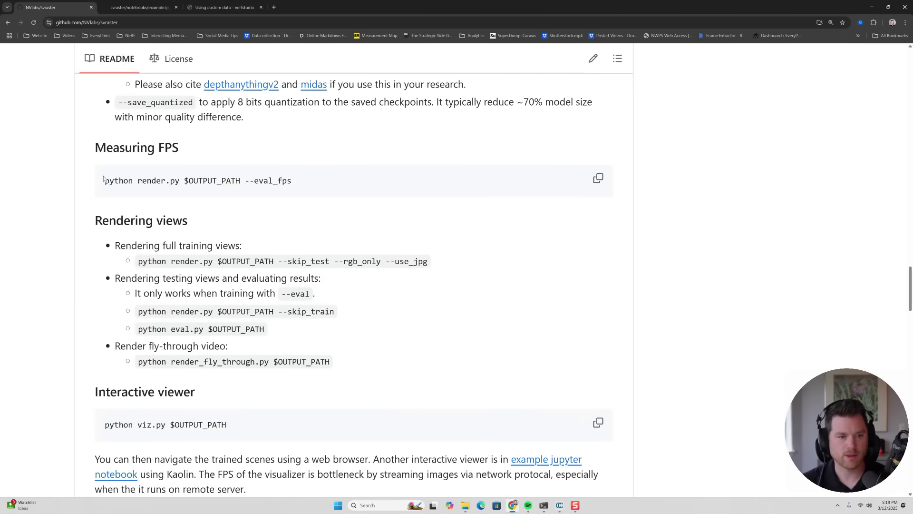
drag(103, 179, 326, 179)
scroll(320, 184, down, 3)
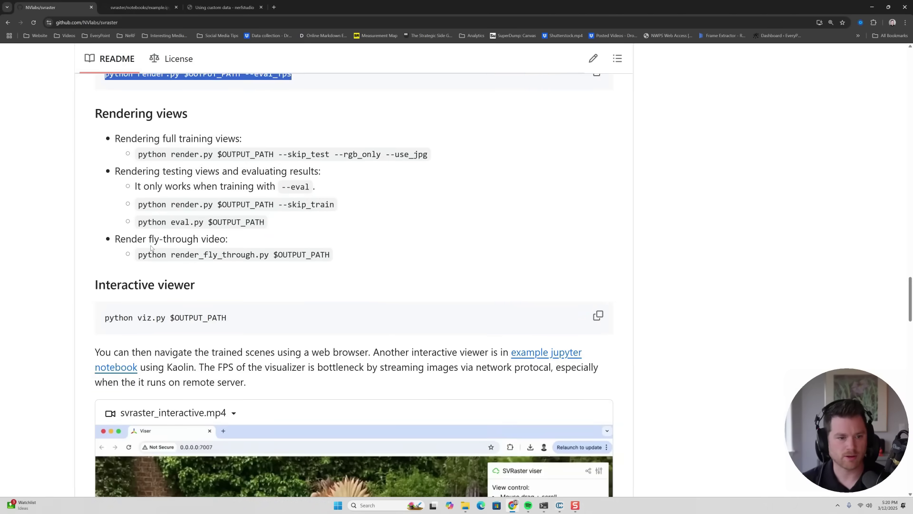
drag(138, 255, 339, 259)
scroll(216, 345, down, 2)
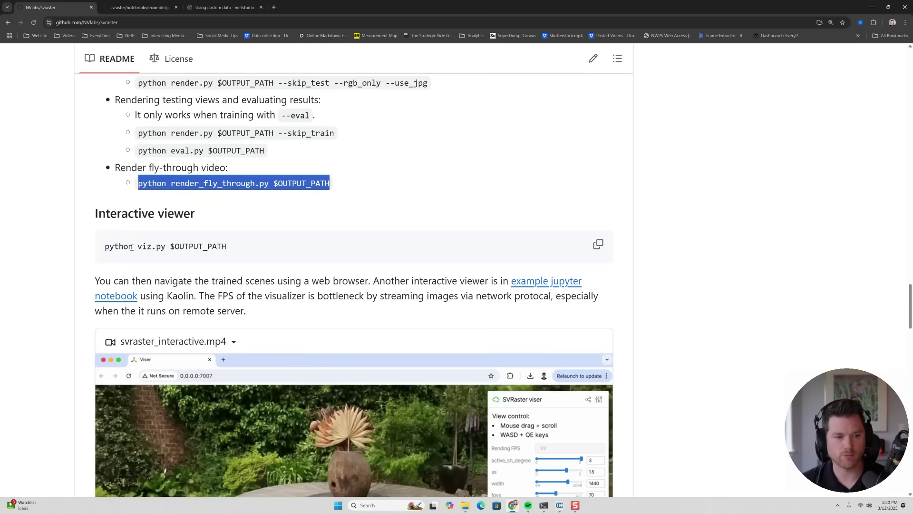
drag(102, 248, 70, 249)
click(166, 248)
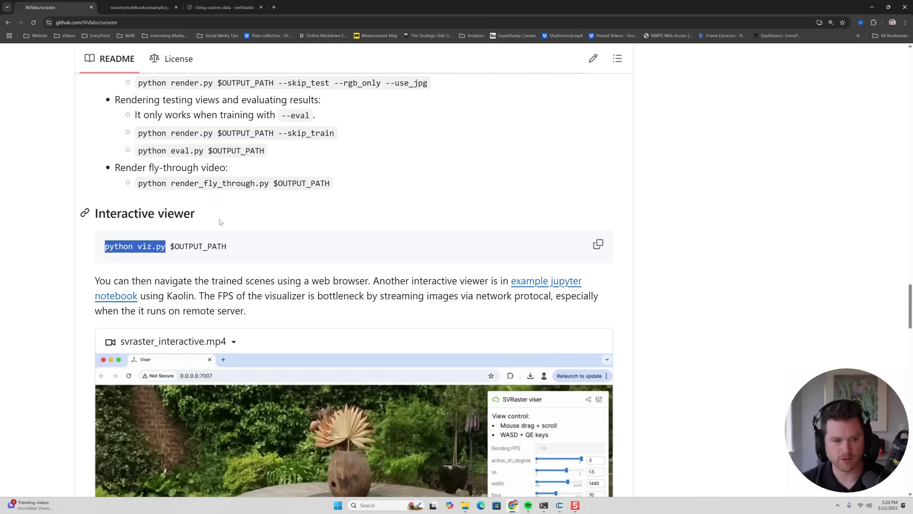
key(ctrl+c)
key(alt+Tab)
right_click(347, 277)
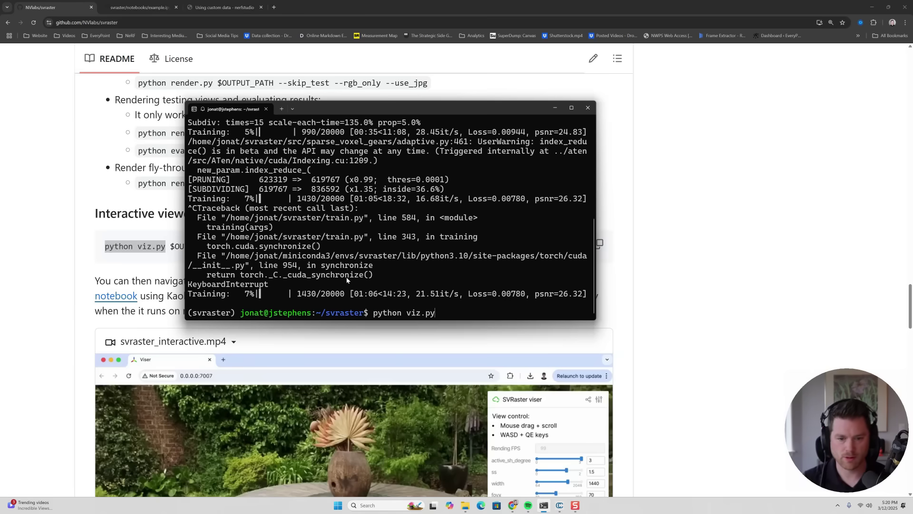
Run python viz.py output/trim_castle and open the localhost:7007 viewer link
text(output/trim_castle)
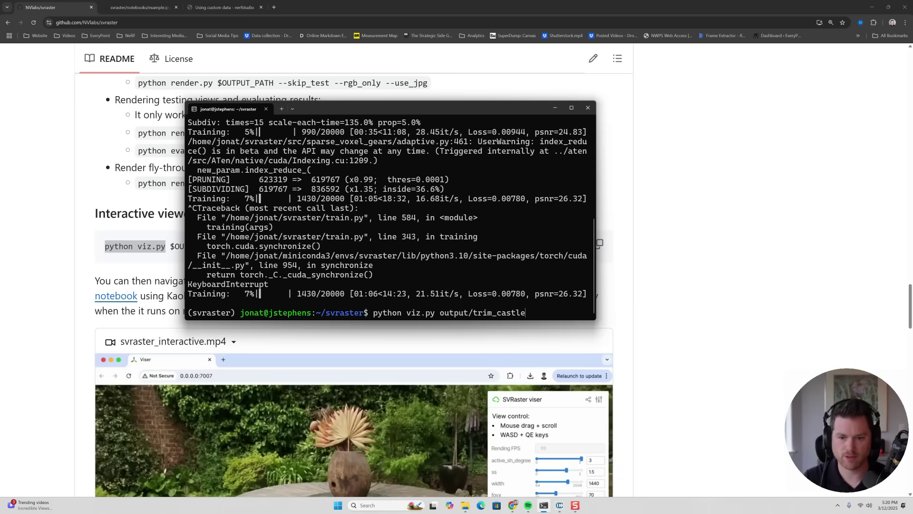
key(Return)
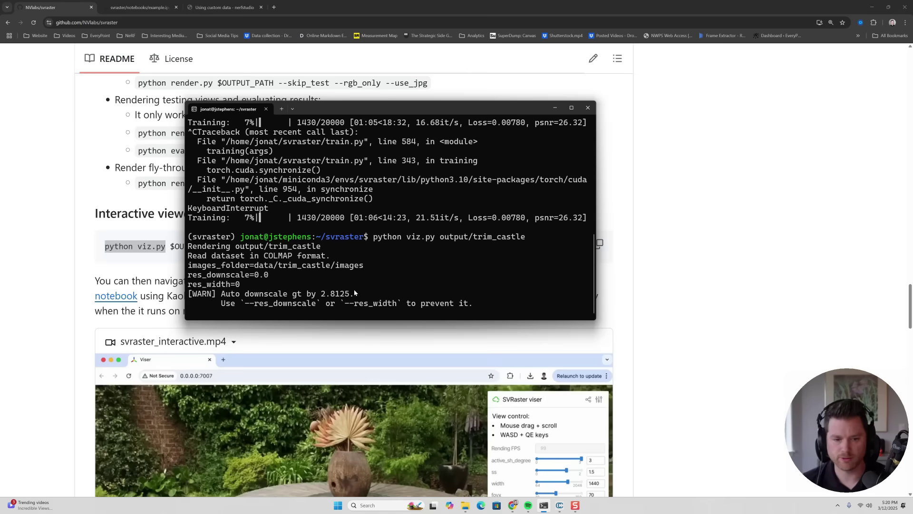
ctrl+click(309, 276)
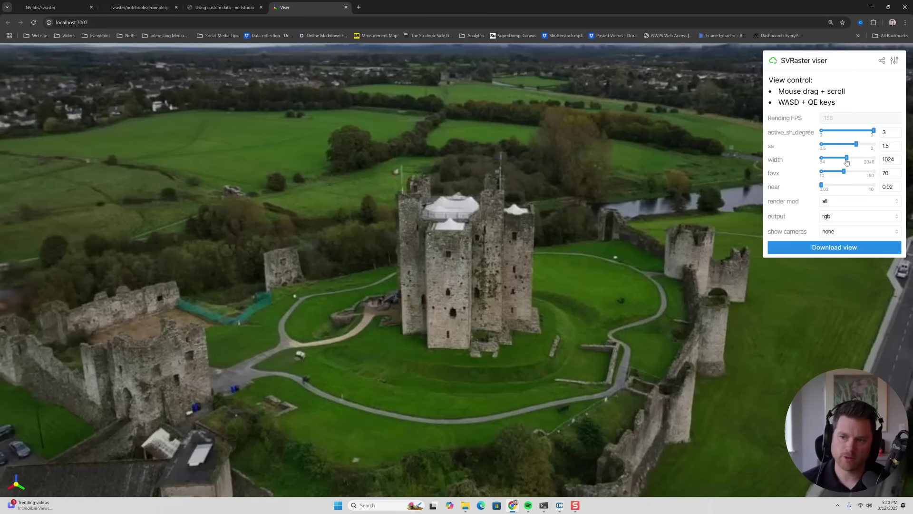
Raise the render width from 1024 to 2048 and orbit to a closer, higher castle view
drag(847, 158, 875, 158)
drag(402, 267, 426, 301)
drag(521, 303, 846, 324)
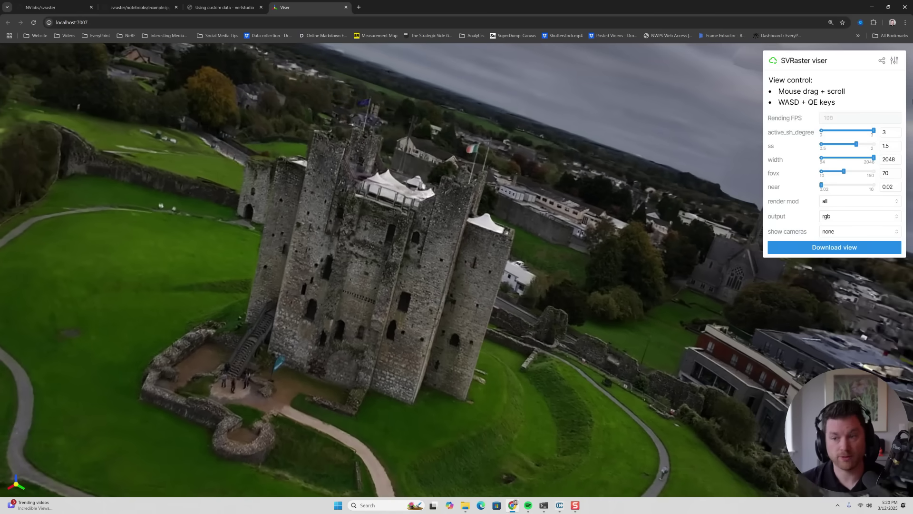
Use the Orbit Origin Tool to orbit close around the castle tower, then switch it off
click(896, 61)
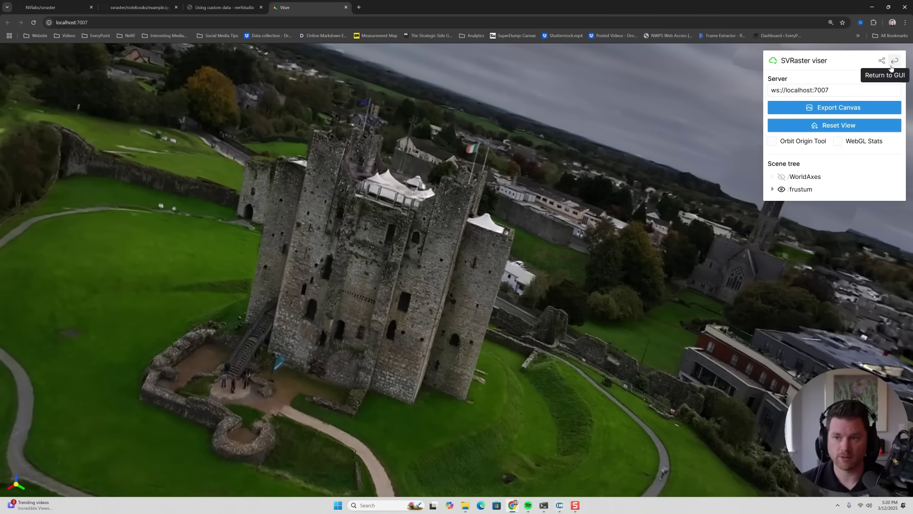
click(772, 141)
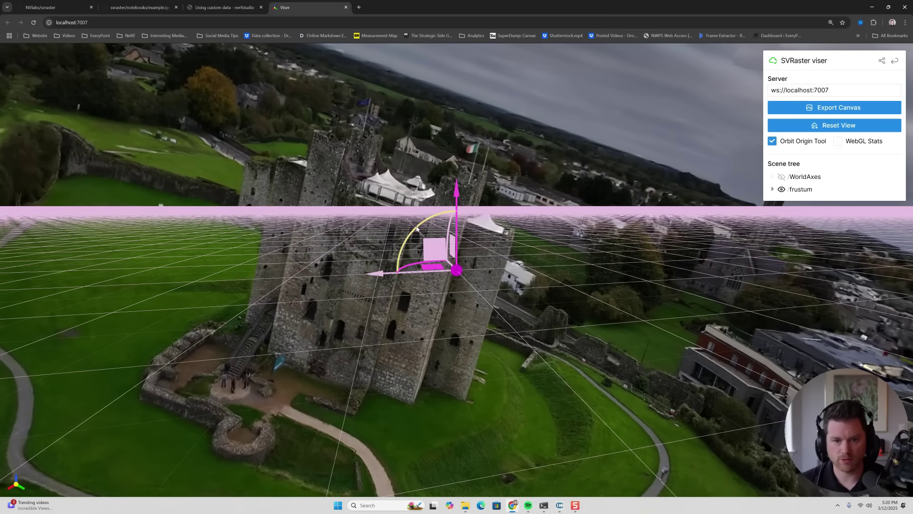
drag(414, 231, 428, 221)
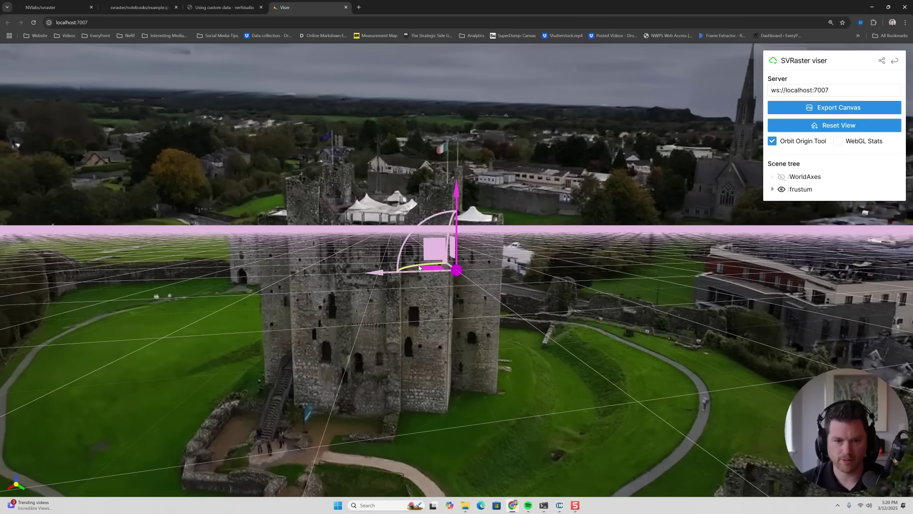
drag(569, 142, 592, 105)
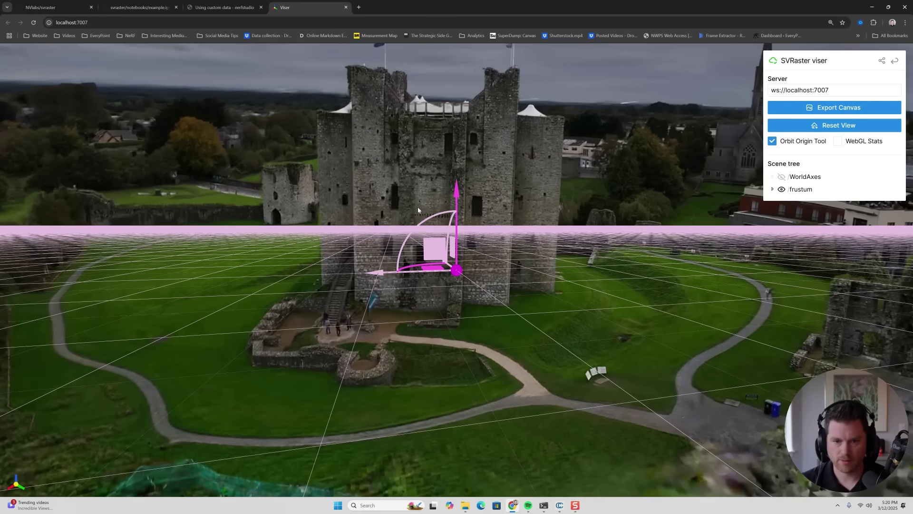
drag(430, 218, 437, 222)
drag(629, 156, 392, 195)
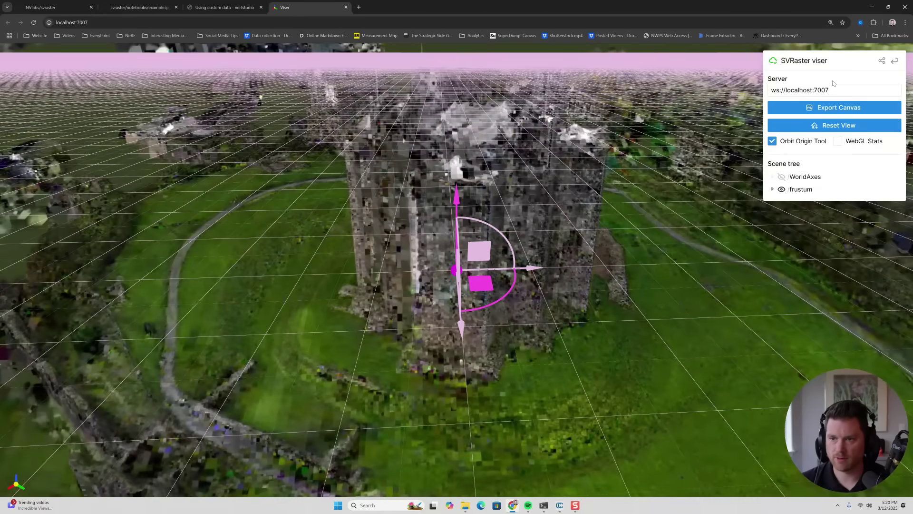
click(772, 141)
Back in View controls, orbit from top-down over the town and river to the keep's far side
click(895, 60)
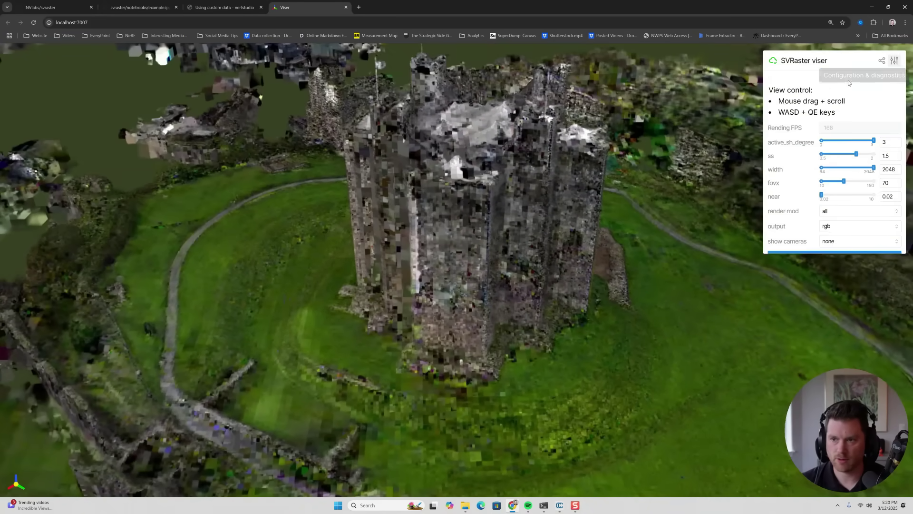
drag(547, 190, 382, 281)
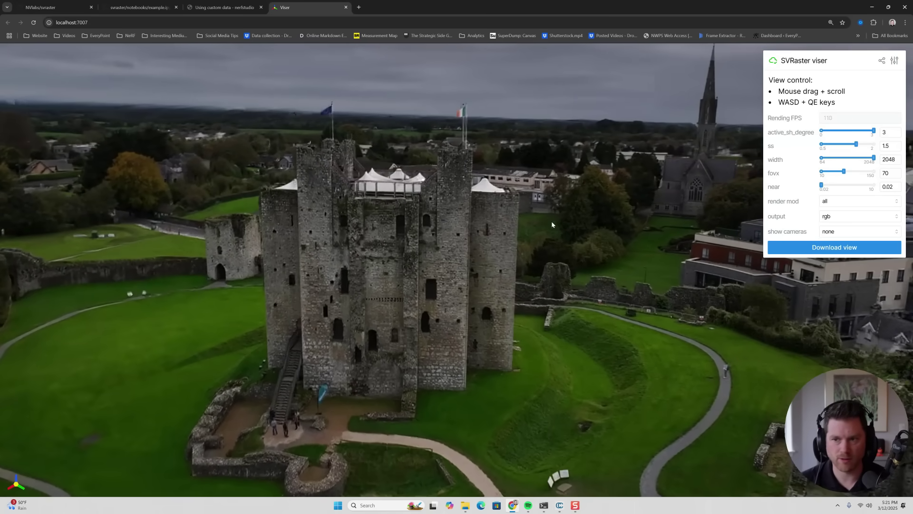
drag(551, 223, 527, 228)
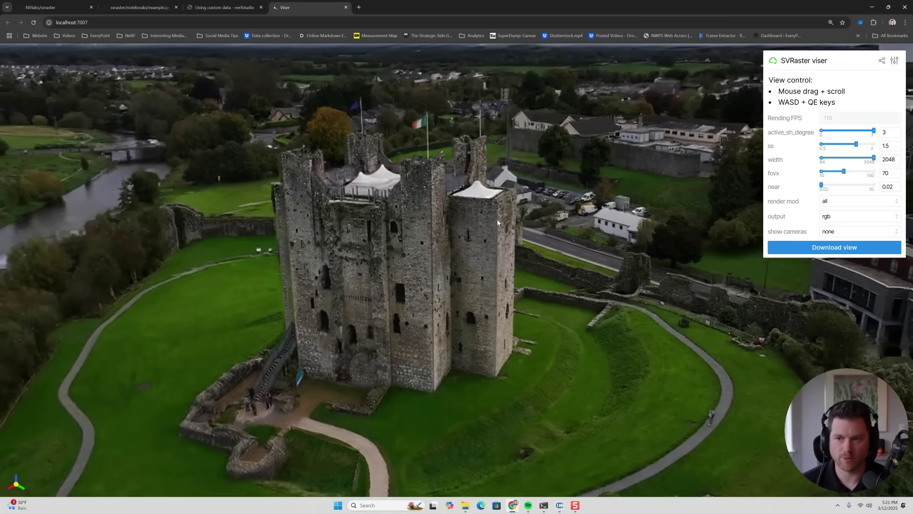
drag(345, 207, 478, 177)
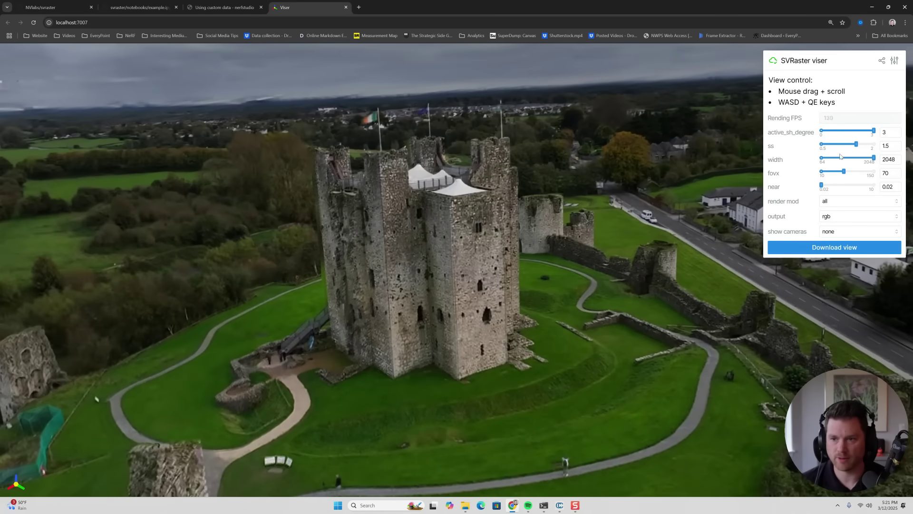
Toggle active_sh_degree 3→2→3, set near to 3.23, and rise to an aerial keep view
mouse_move(873, 131)
mouse_down()
mouse_move(845, 137)
mouse_move(873, 132)
mouse_up()
scroll(320, 252, up, 3)
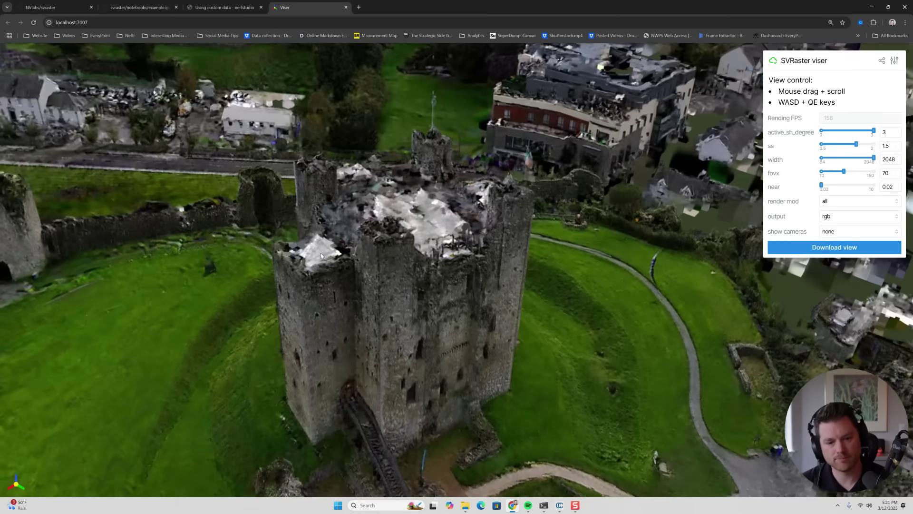
drag(320, 252, 369, 237)
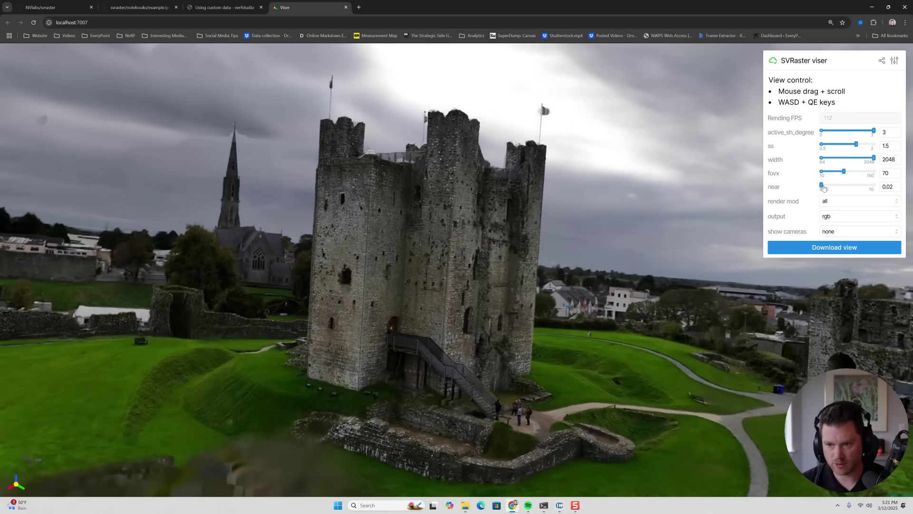
drag(822, 186, 838, 185)
scroll(362, 257, up, 3)
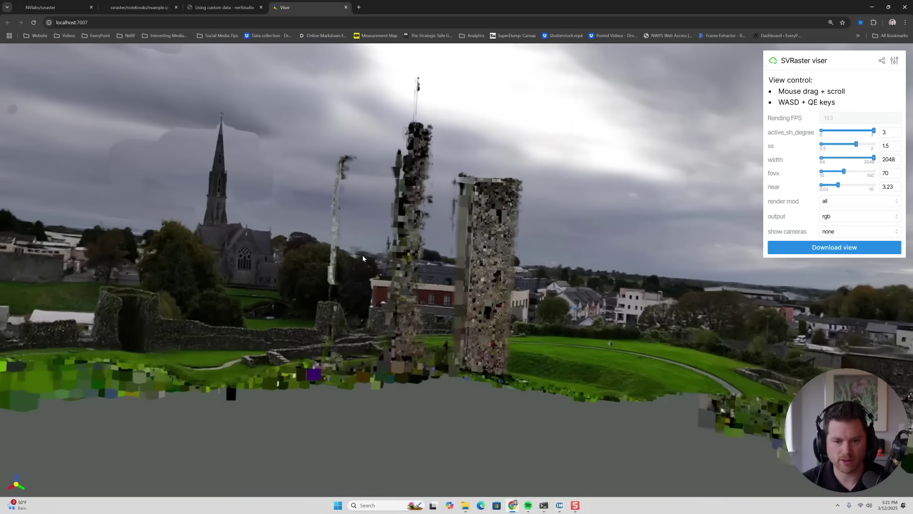
scroll(362, 258, down, 3)
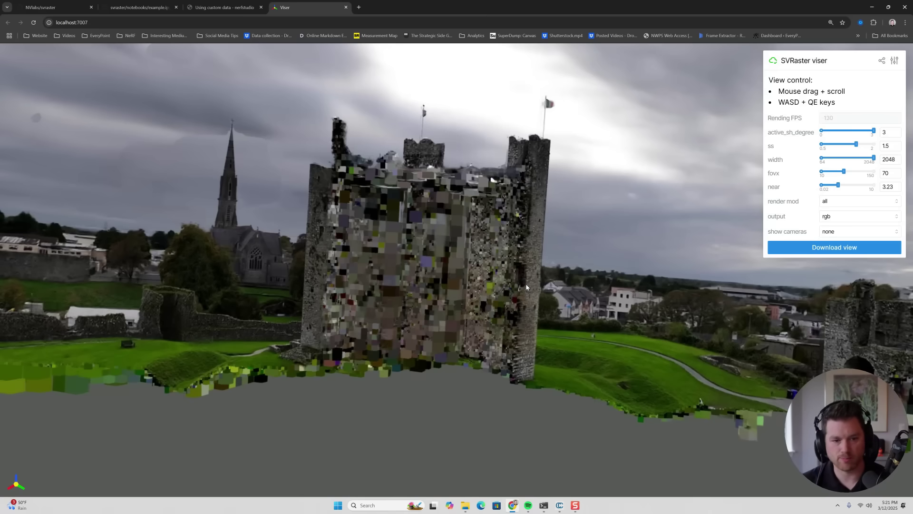
drag(526, 291, 418, 311)
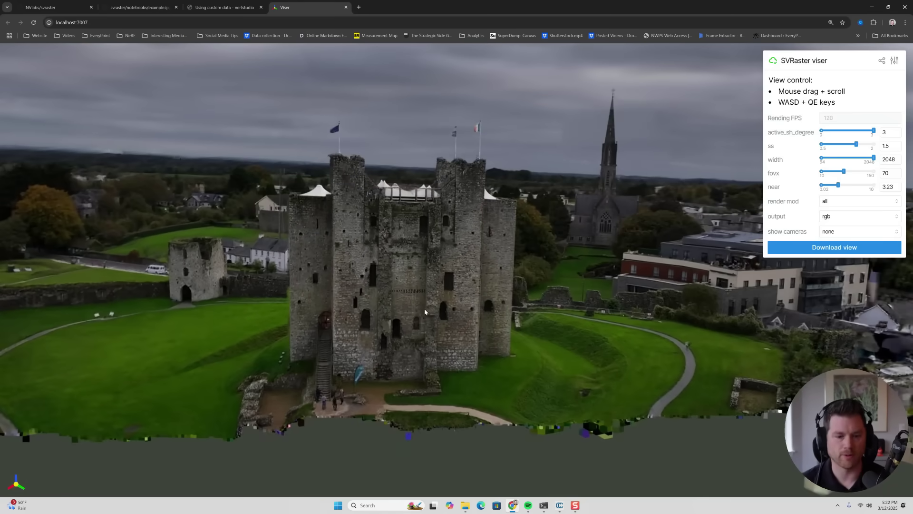
Reset near to 0.02, show train cameras, and switch the render output to dmed2n
drag(838, 186, 822, 186)
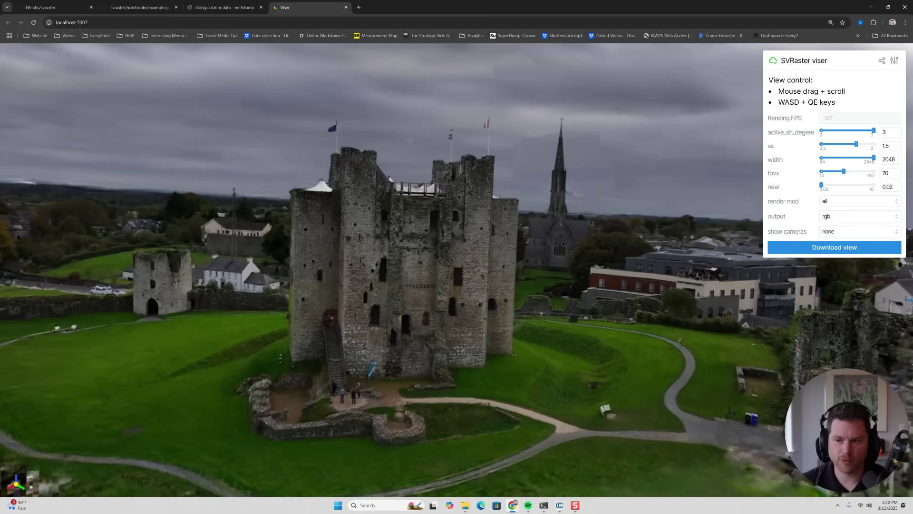
click(833, 231)
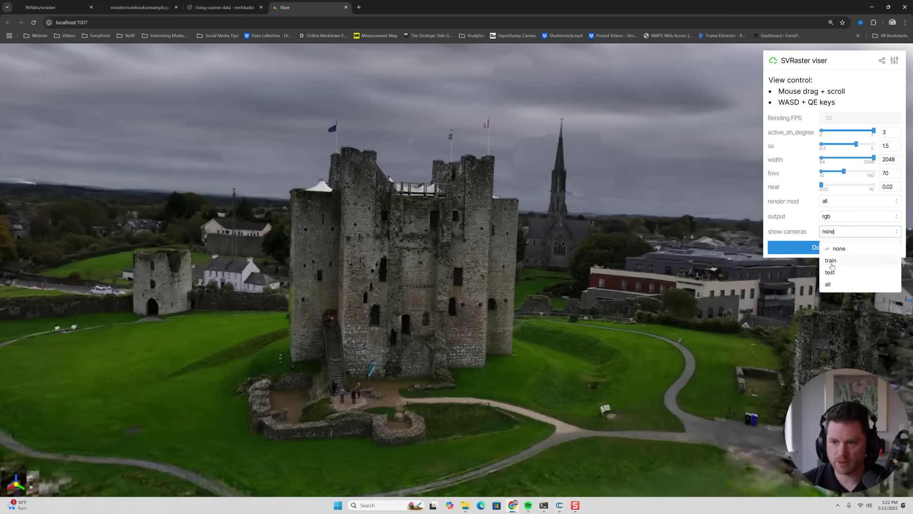
click(839, 261)
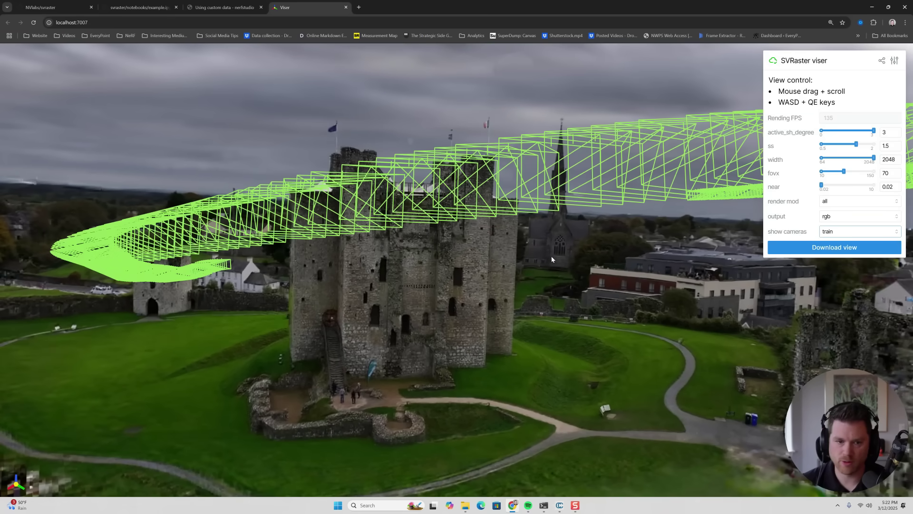
drag(540, 270, 877, 221)
click(877, 217)
click(830, 299)
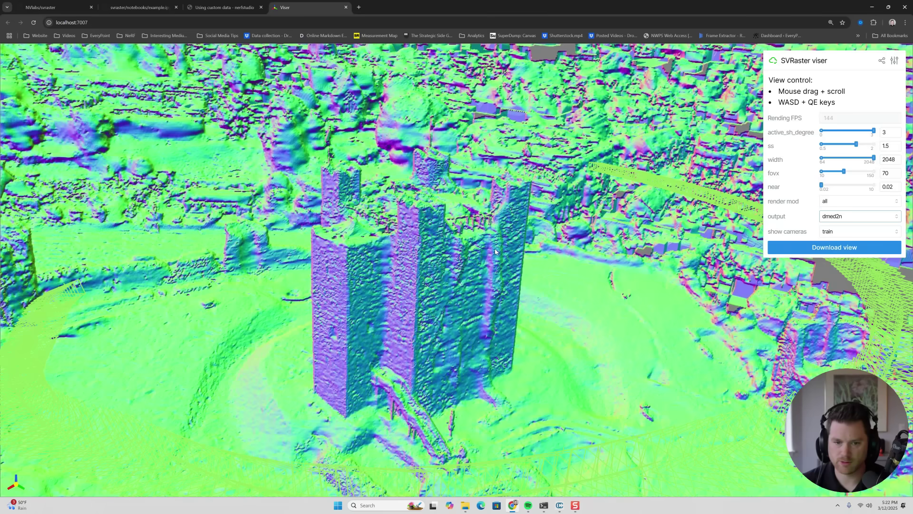
drag(495, 251, 404, 70)
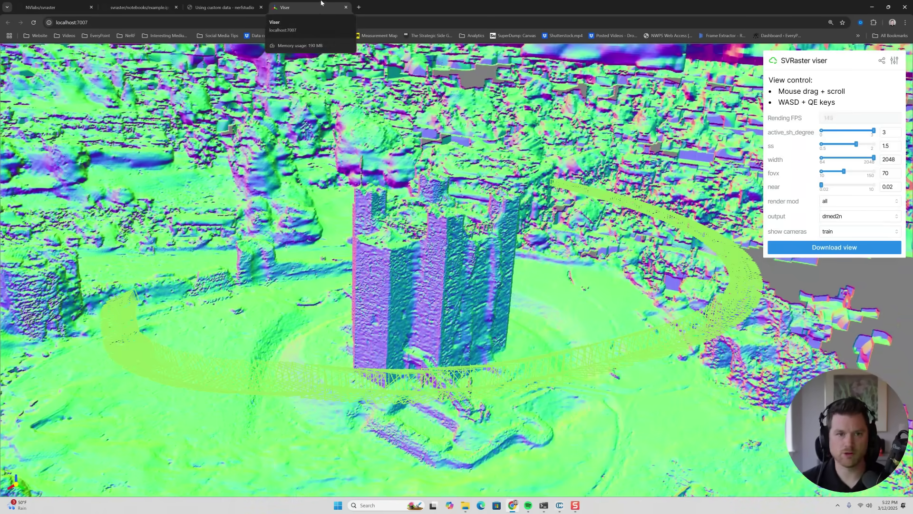
Close the viewer tab and restart viz.py to load the capitol_fountain scene
click(346, 7)
key(alt+Tab)
key(ctrl+c)
key(Up)
key(Return)
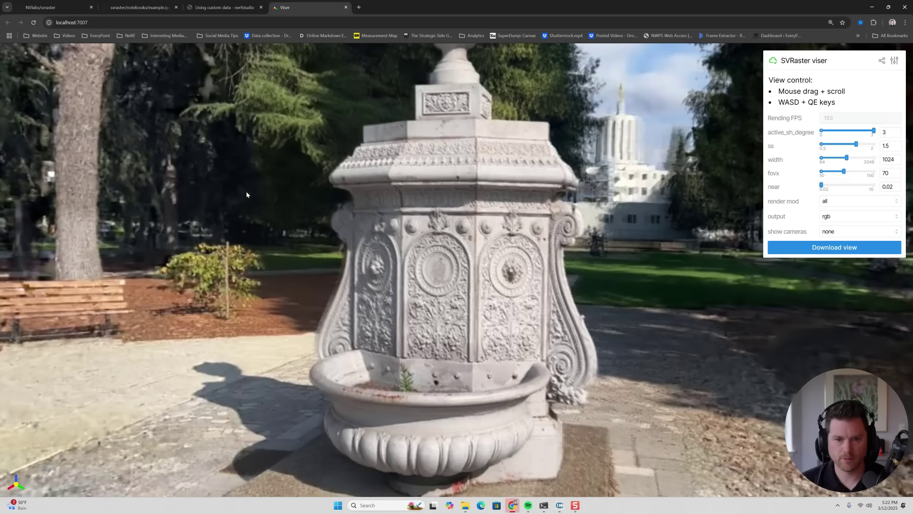
Show the fountain's training cameras and orbit from top-down to a low side view
drag(246, 190, 499, 217)
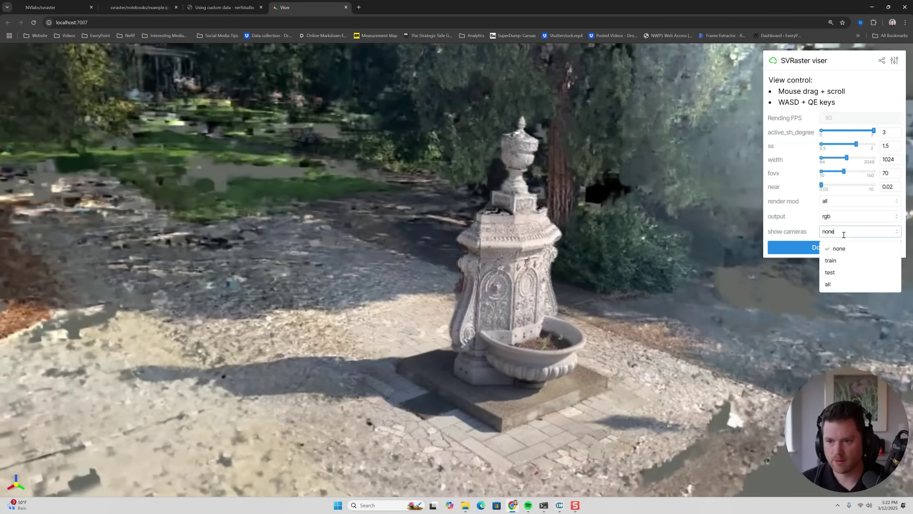
click(833, 263)
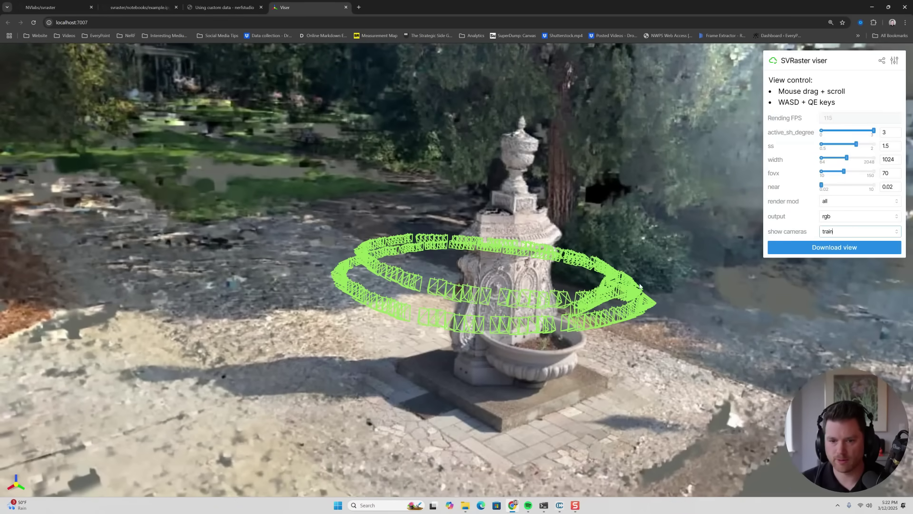
drag(639, 287, 591, 320)
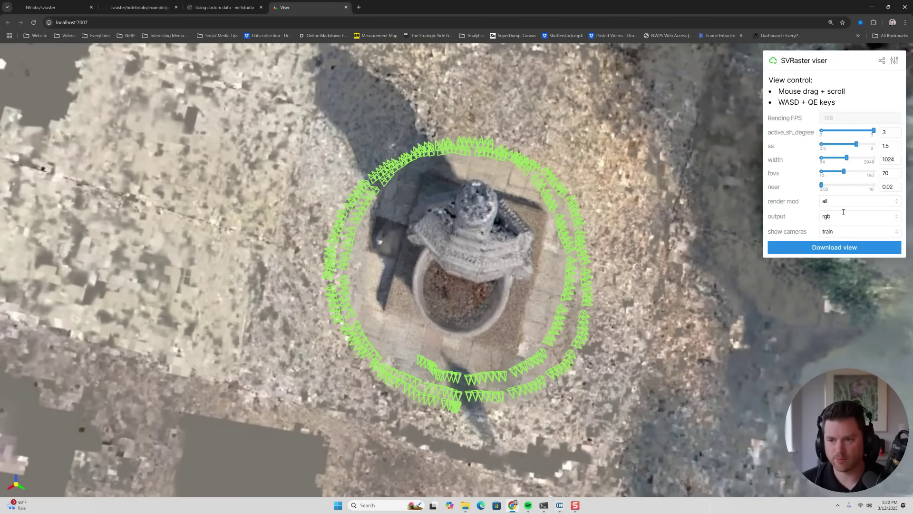
drag(614, 290, 589, 246)
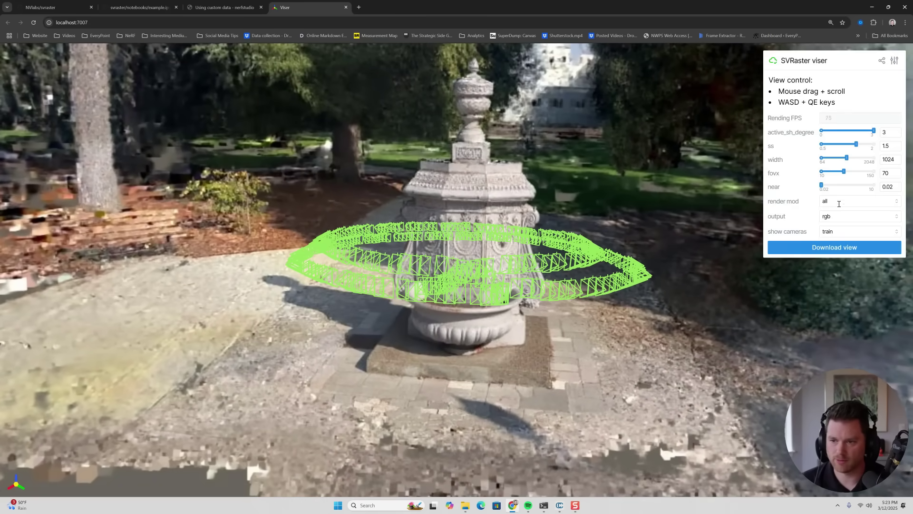
Hide the camera frustums and orbit to the fountain's far side and ornate front
click(831, 248)
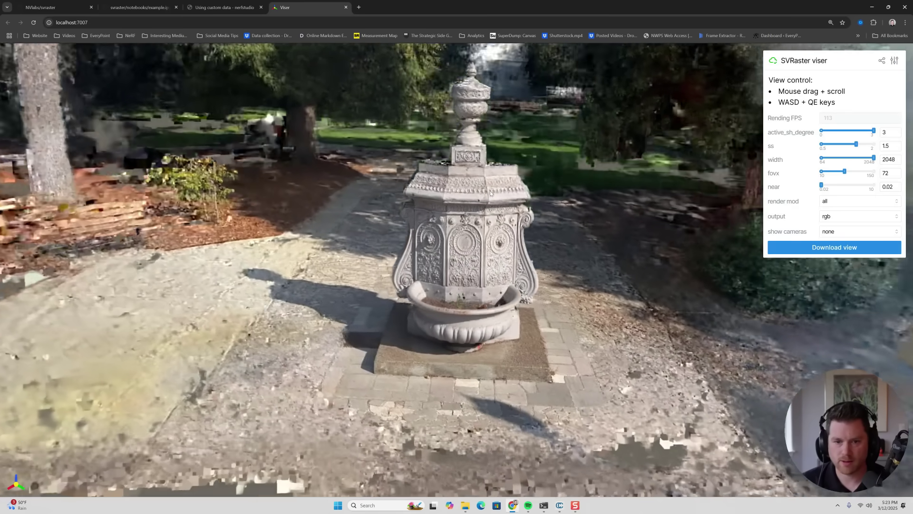
scroll(451, 188, up, 5)
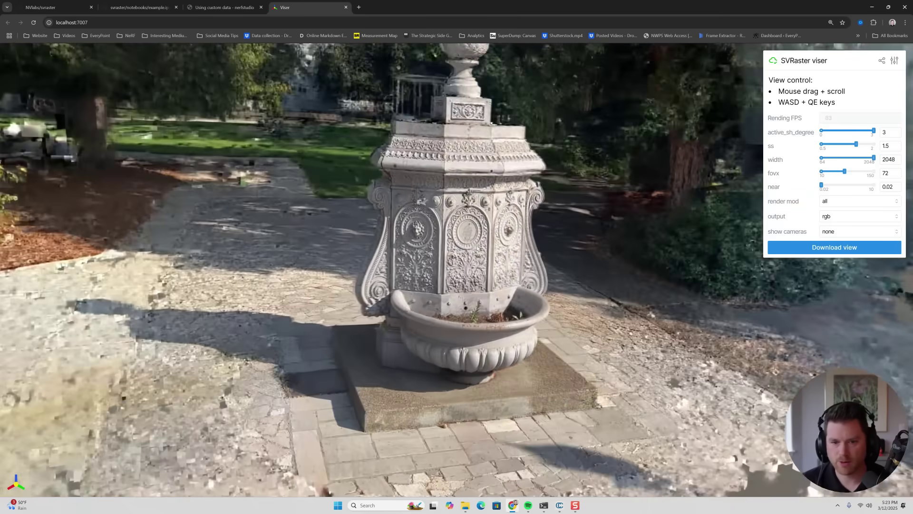
drag(477, 247, 397, 215)
drag(396, 165, 331, 149)
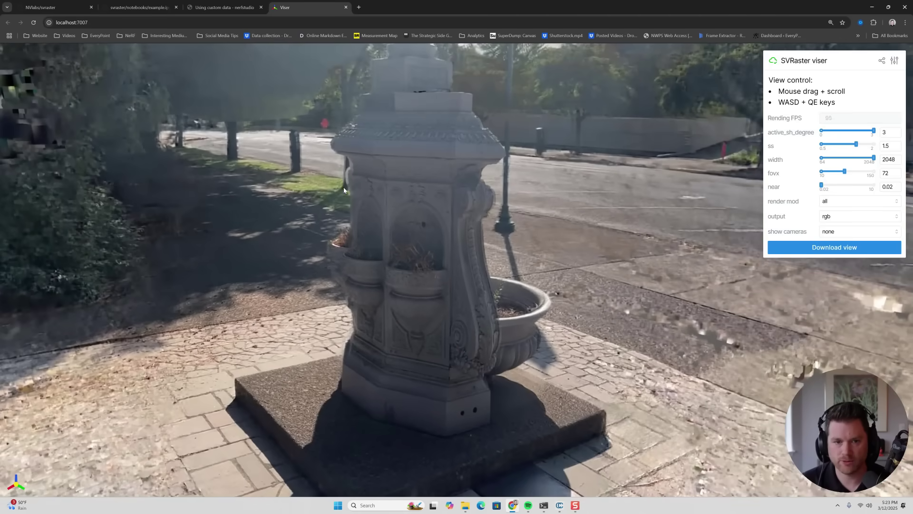
drag(346, 193, 363, 205)
drag(582, 222, 478, 213)
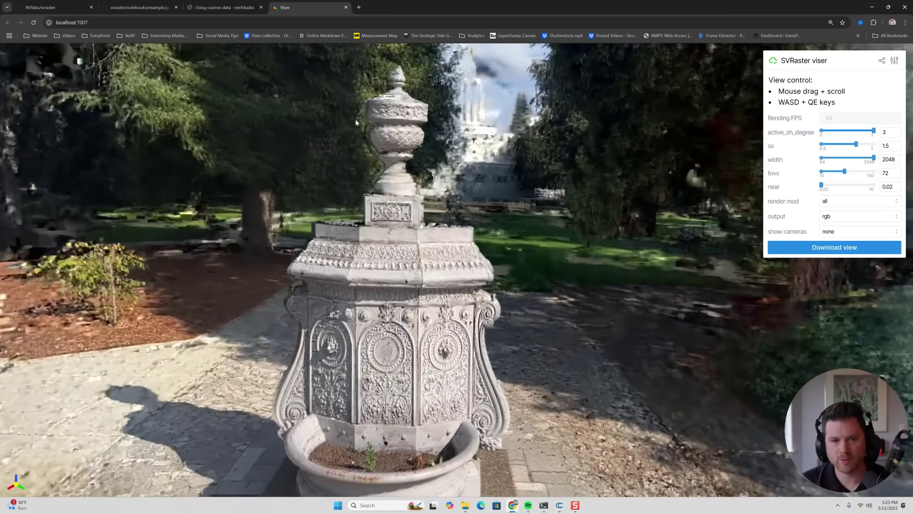
drag(387, 149, 361, 110)
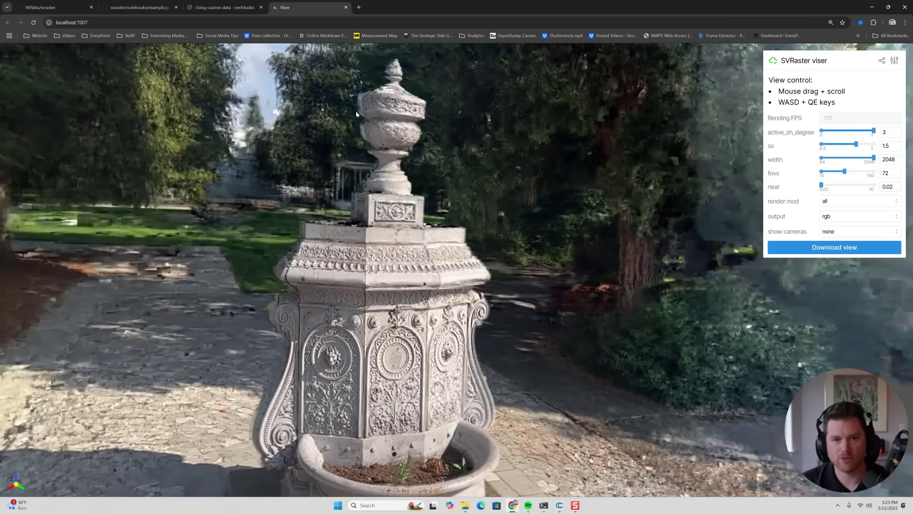
Pull back and view the fountain from above and other sides, showing the street and lamp post
drag(338, 156, 447, 257)
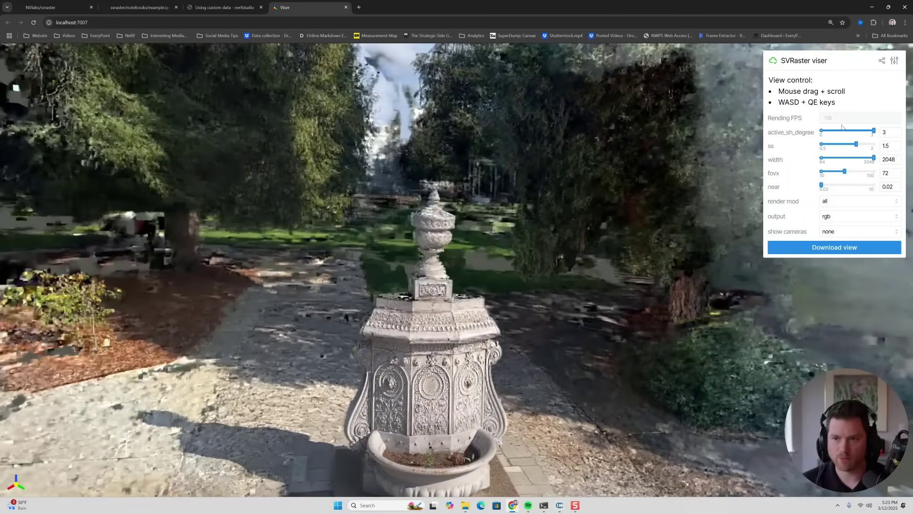
drag(546, 182, 389, 132)
scroll(417, 135, up, 5)
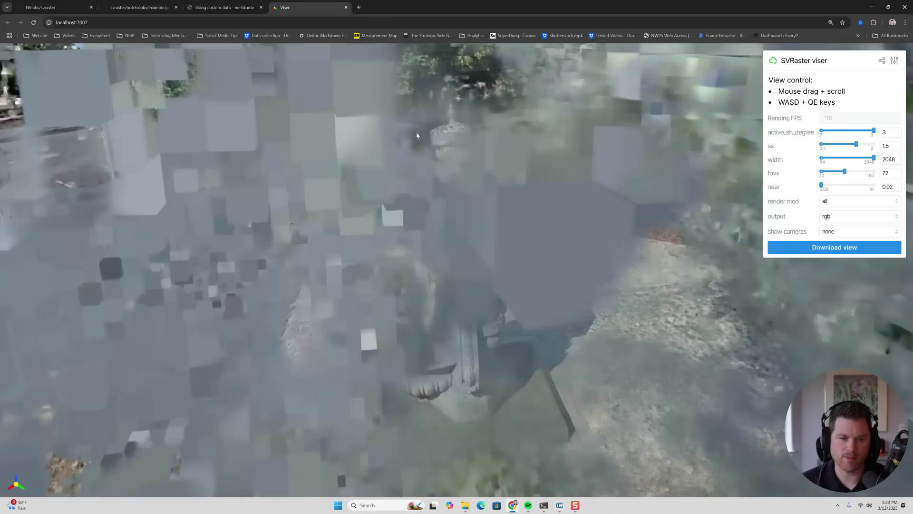
scroll(417, 135, down, 5)
scroll(492, 146, up, 3)
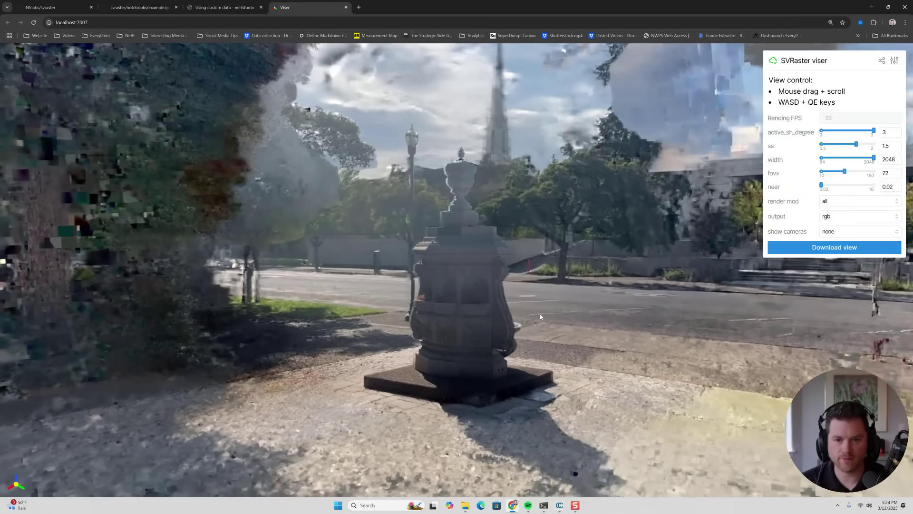
drag(574, 306, 369, 312)
scroll(366, 313, up, 10)
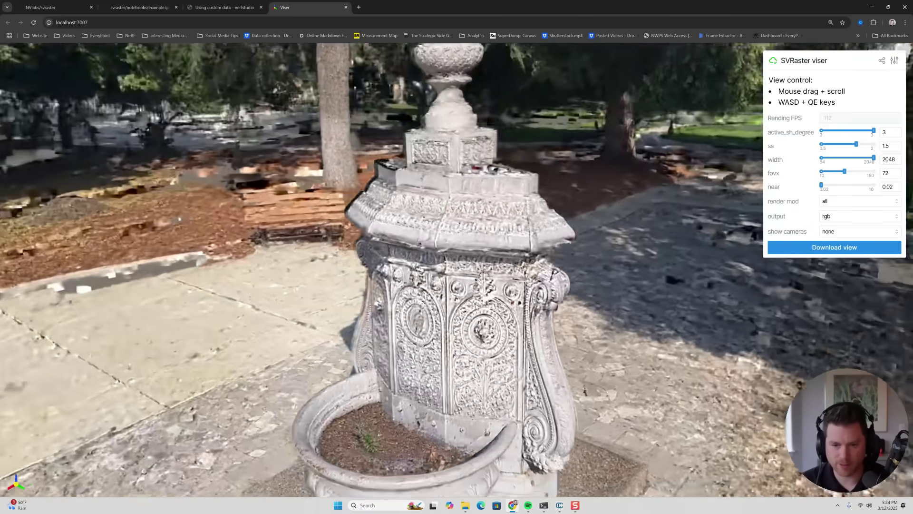
drag(476, 305, 450, 309)
scroll(455, 340, down, 5)
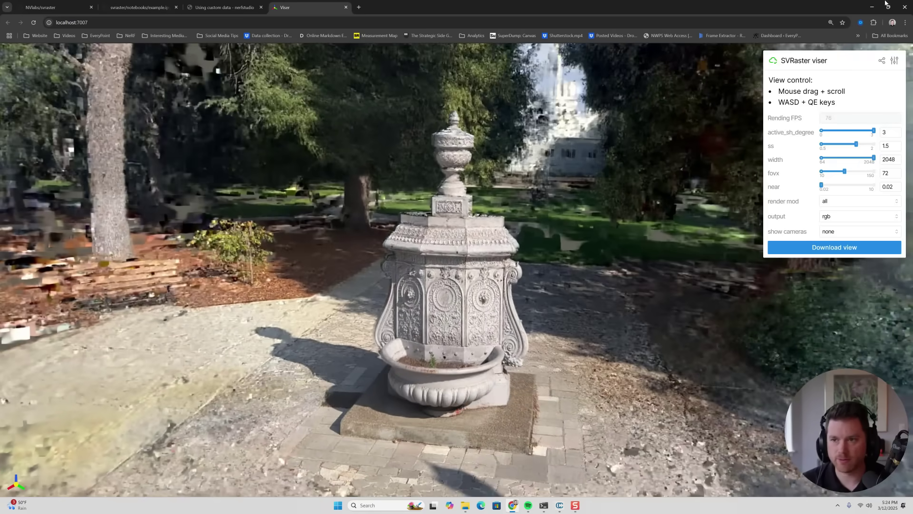
Play and pause trim_castle's render_fly_through.mp4, then close the player
click(466, 505)
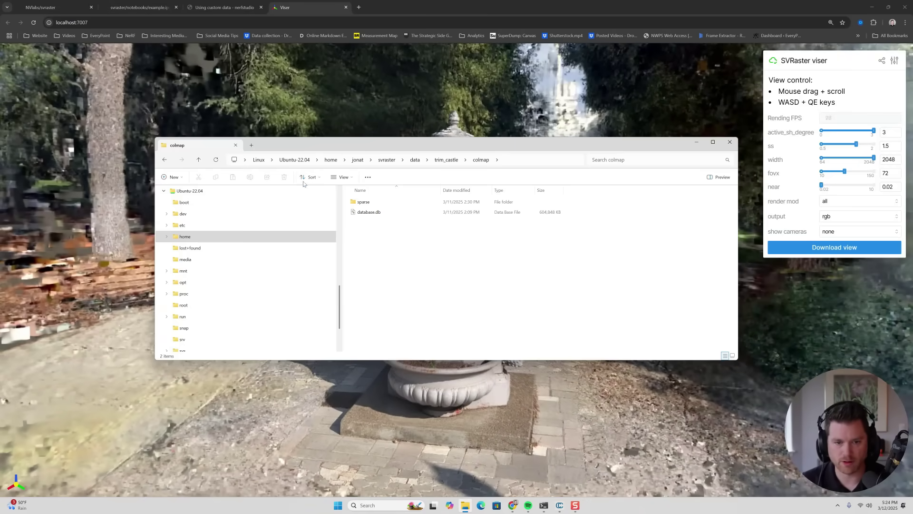
click(446, 159)
double_click(368, 261)
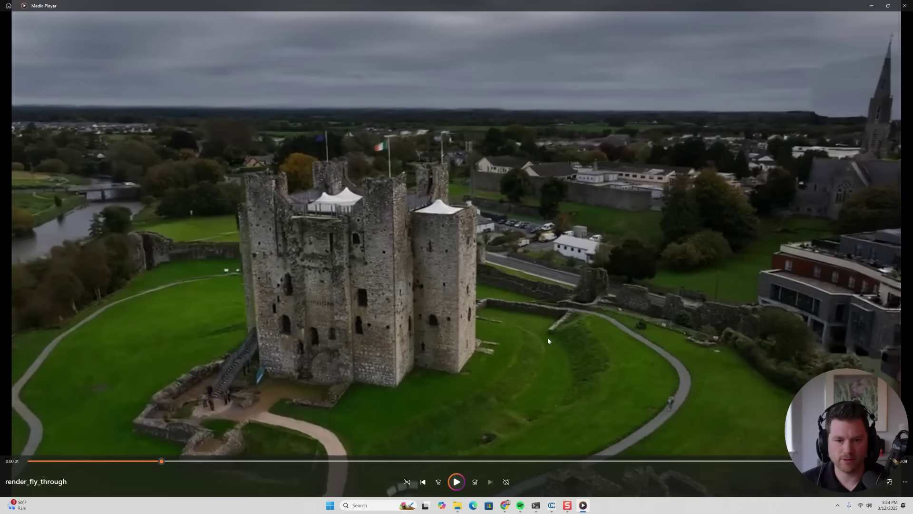
click(548, 341)
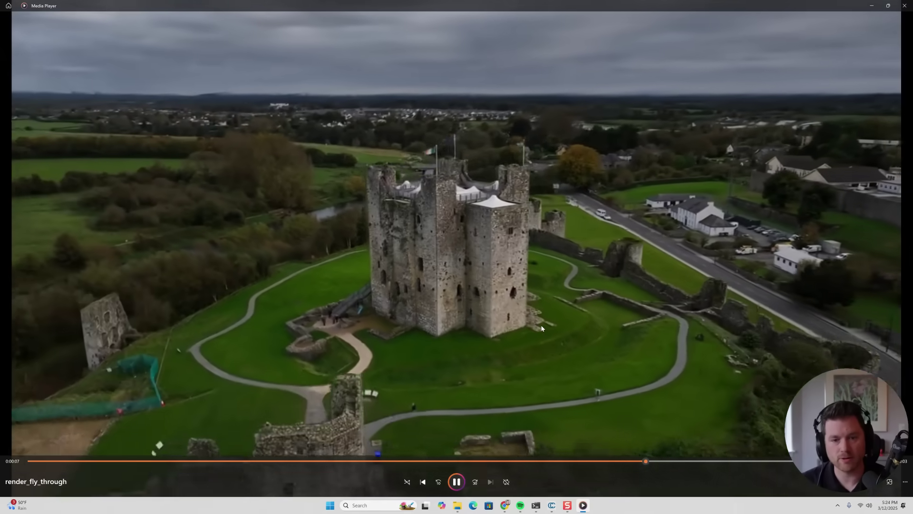
click(541, 328)
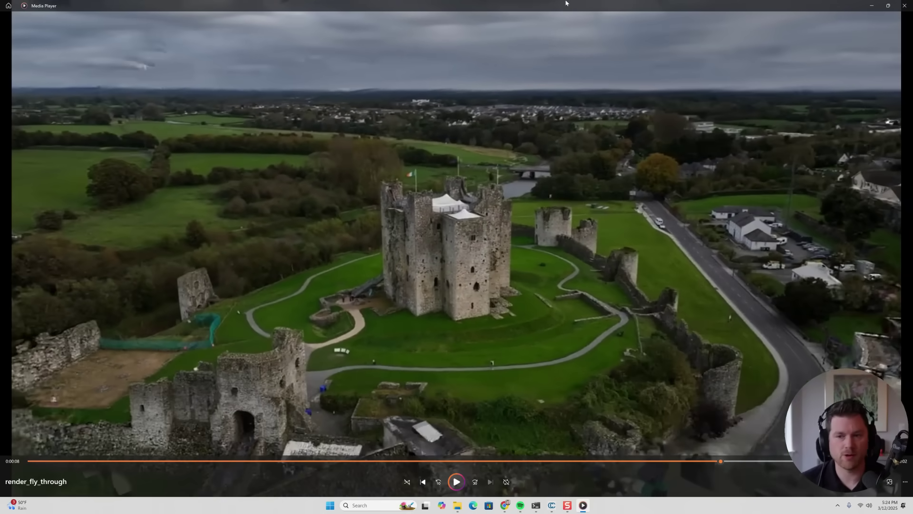
click(903, 6)
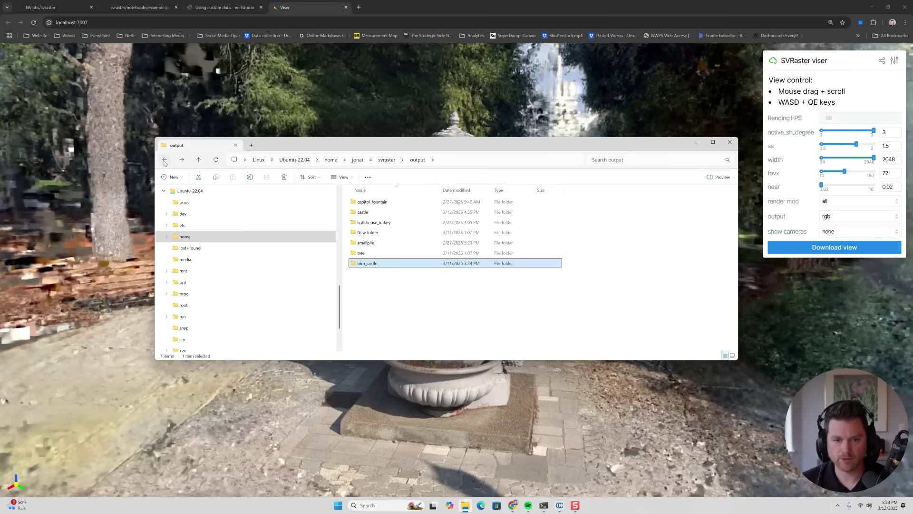
Play capitol_fountain's render_fly_through.mp4 and close Media Player afterwards
double_click(374, 205)
double_click(375, 253)
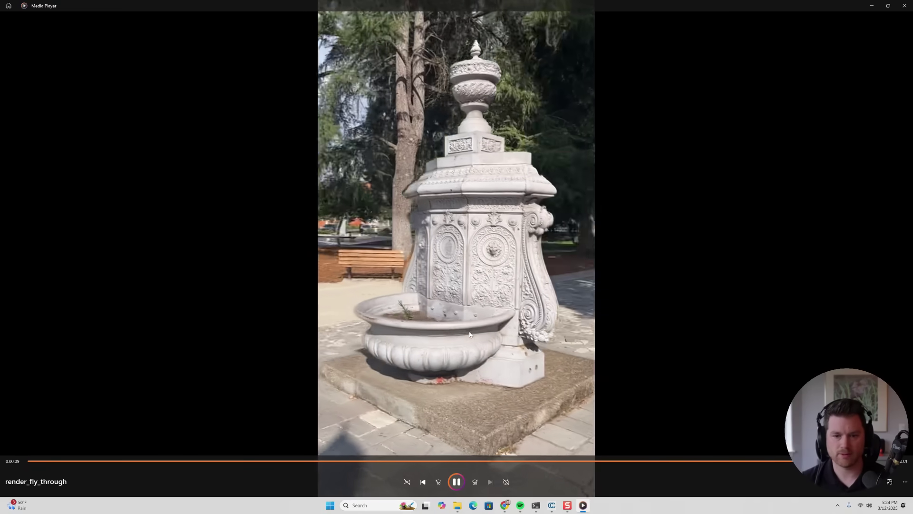
click(904, 6)
Load mesh_lv7-9.ply from trim_castle's mesh/latest folder into maximized CloudCompare and orbit to a top-down view
click(164, 160)
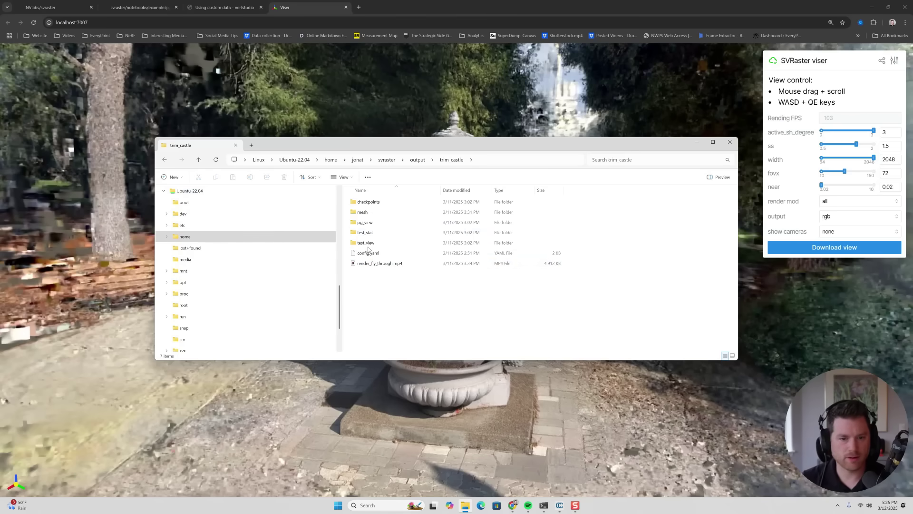
double_click(379, 212)
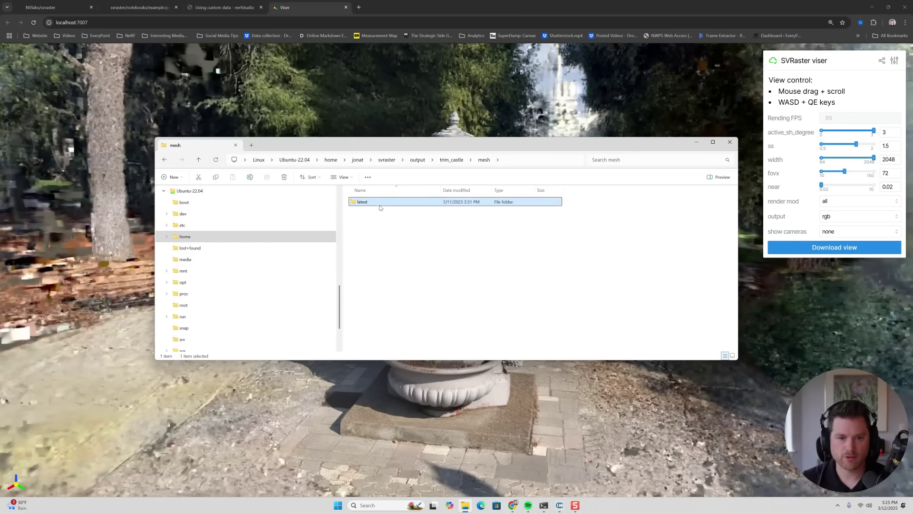
double_click(376, 203)
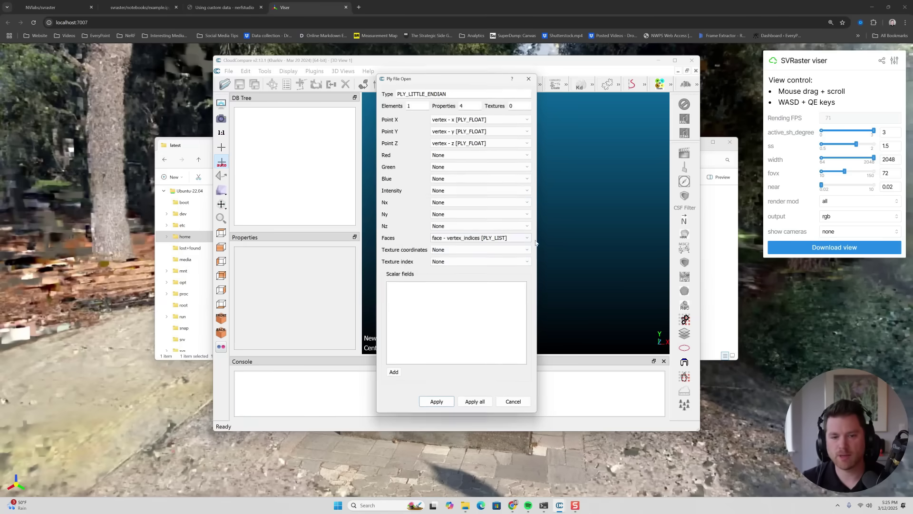
click(436, 403)
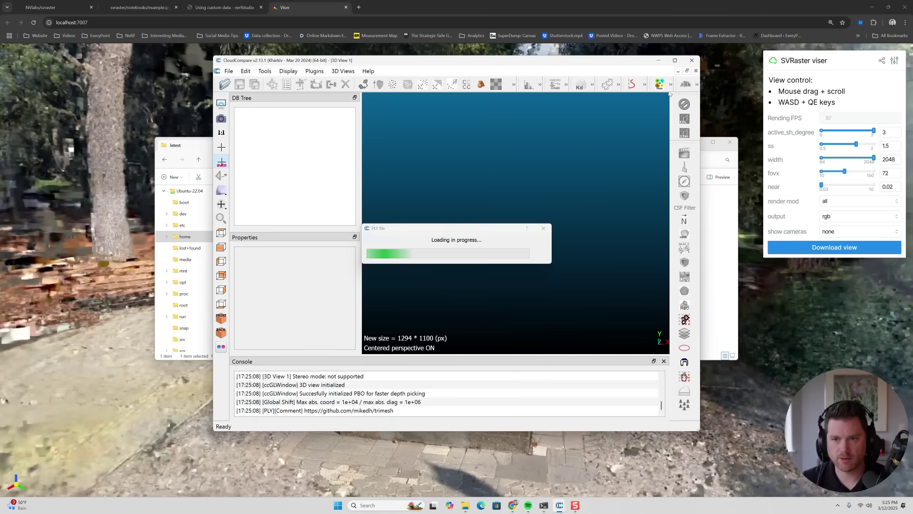
click(675, 60)
drag(536, 140, 333, 119)
click(52, 14)
mouse_move(31, 14)
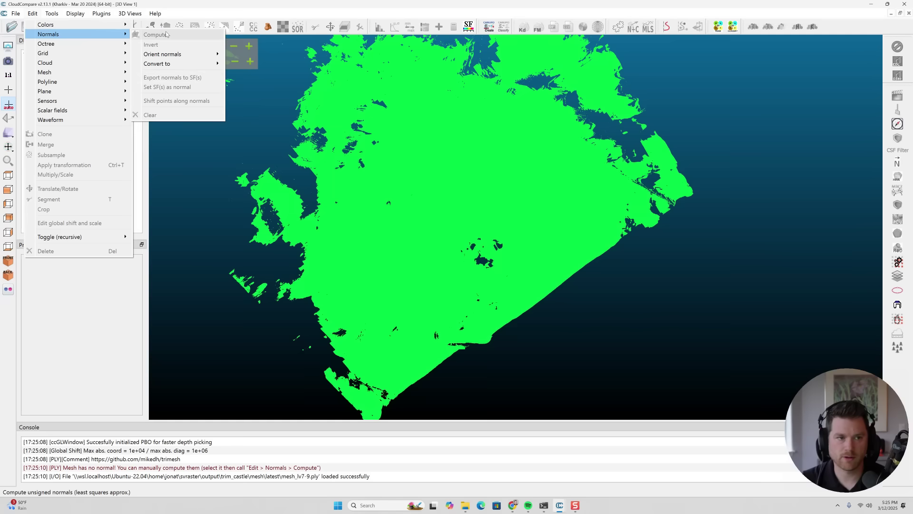
Compute per-triangle normals for the selected castle mesh via Edit > Normals > Compute, then zoom in
click(287, 125)
click(67, 64)
click(33, 13)
mouse_move(46, 39)
click(174, 36)
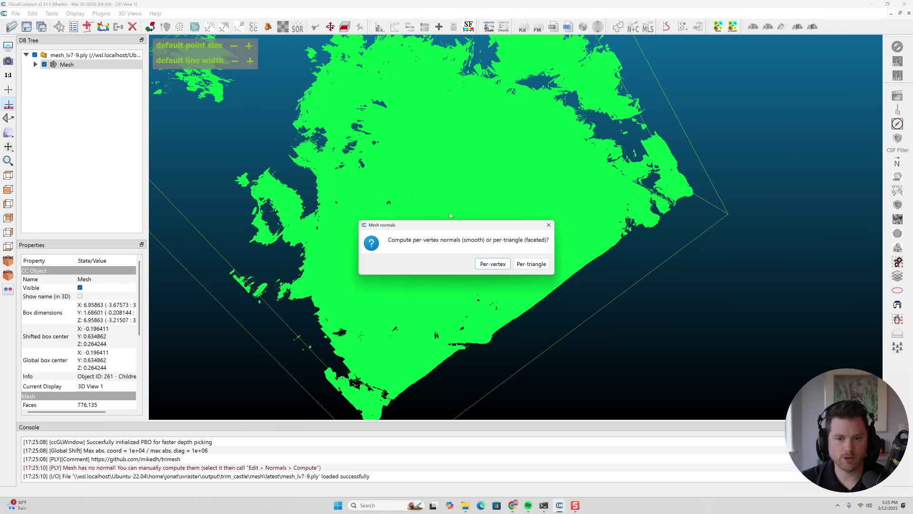
click(531, 264)
scroll(393, 207, up, 10)
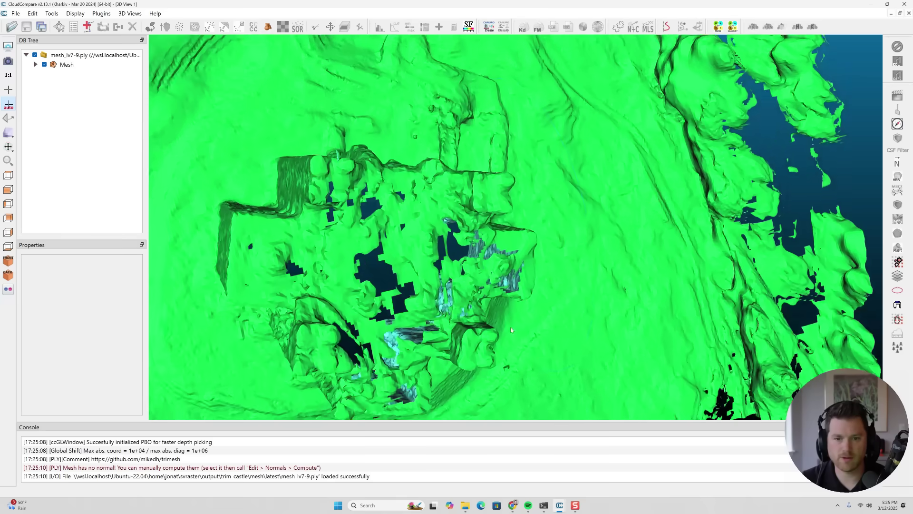